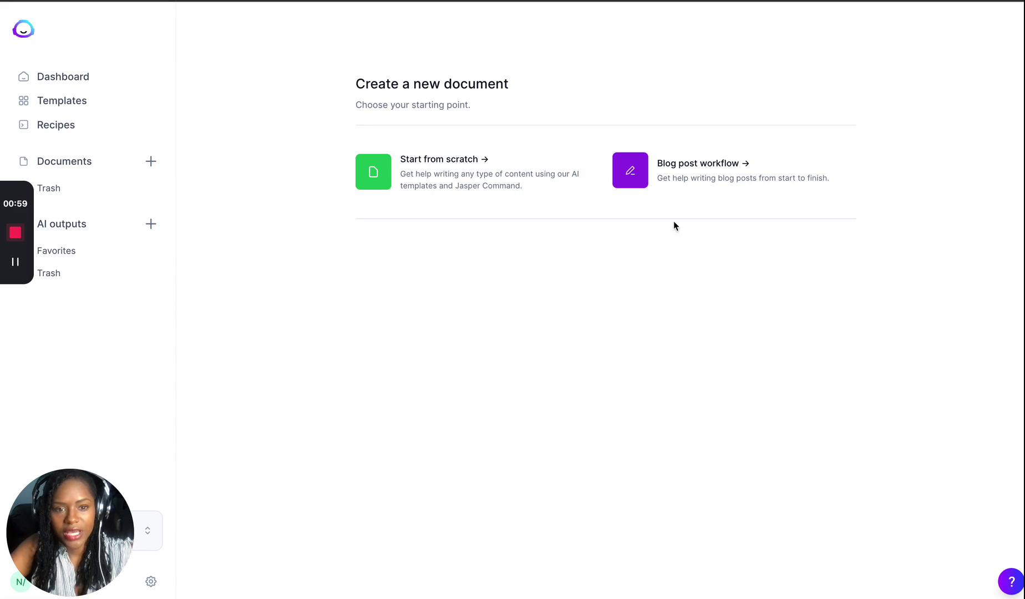
# Start a new document from scratch and turn on Voice In voice typing for it.
pyautogui.click(450, 172)
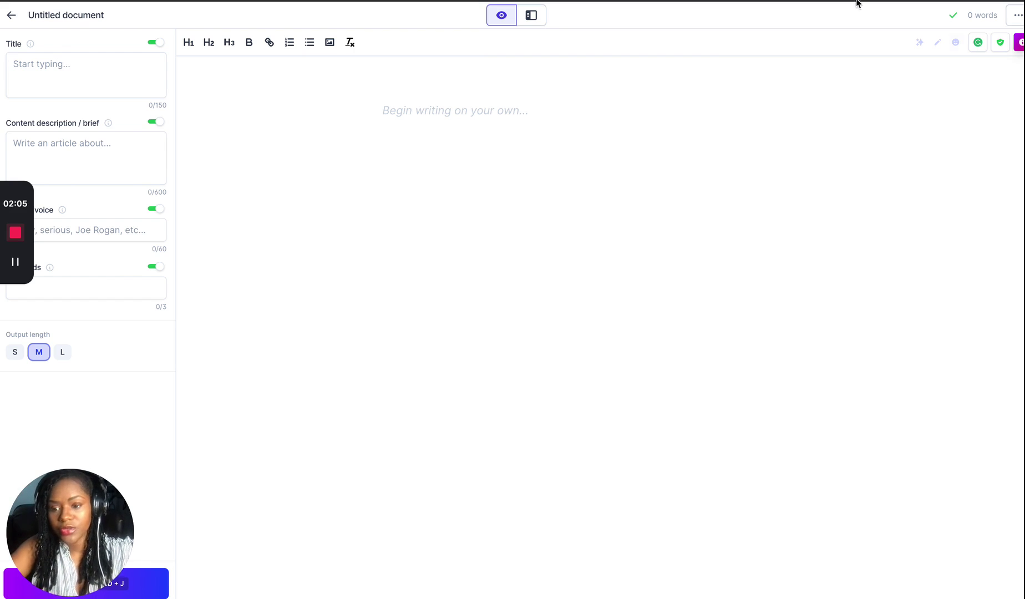
pyautogui.moveTo(89, 531)
pyautogui.moveTo(89, 531); pyautogui.dragTo(99, 487)
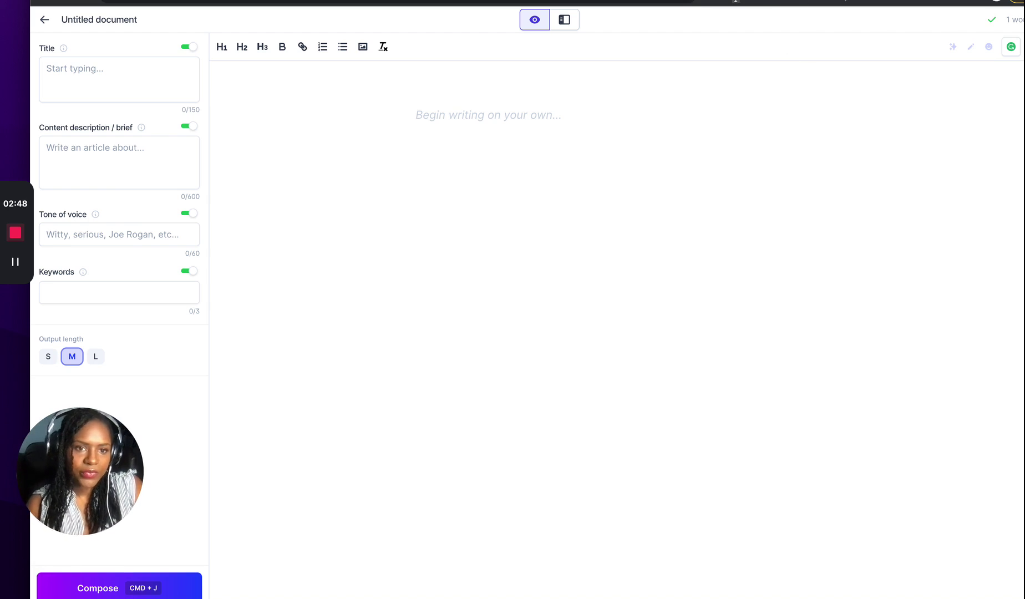
pyautogui.click(835, 2)
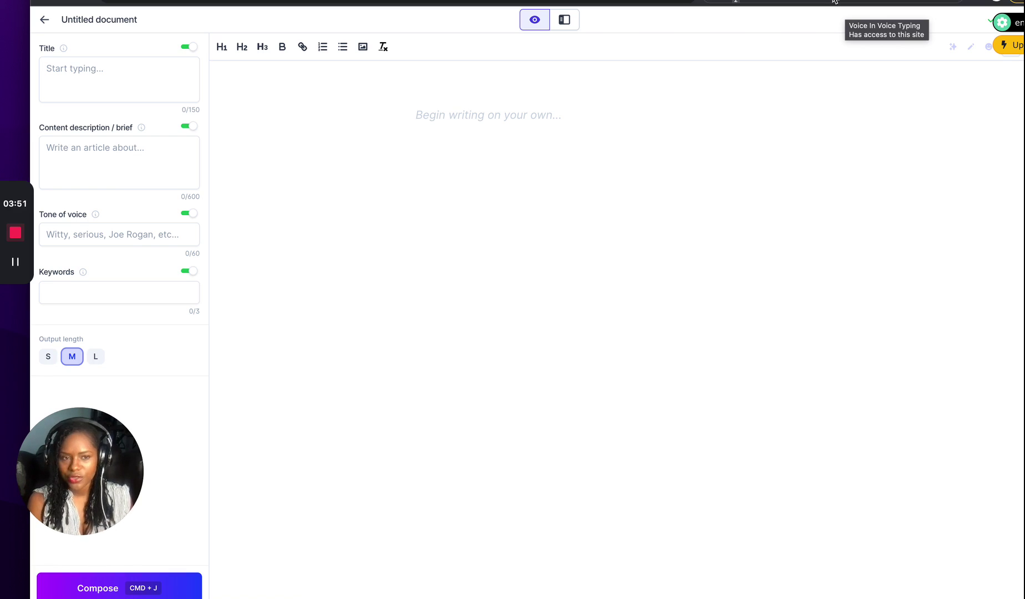
pyautogui.click(833, 1)
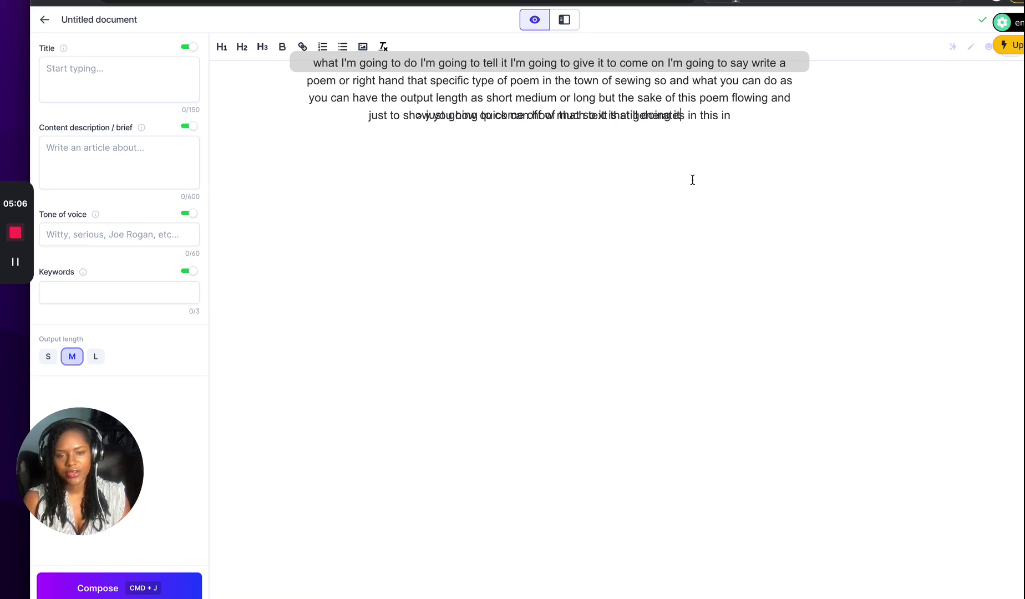
# Dictate the command "> write an engaging poem about time travel in the town of Maya Angelou" and generate the poem from it.
pyautogui.click(96, 357)
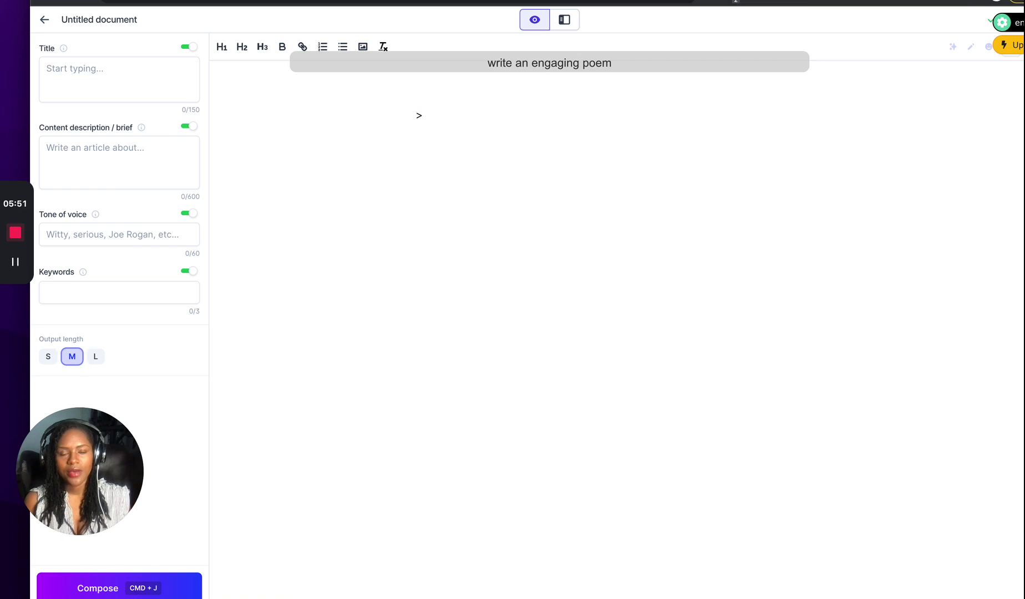
pyautogui.write('write an engaging poem')
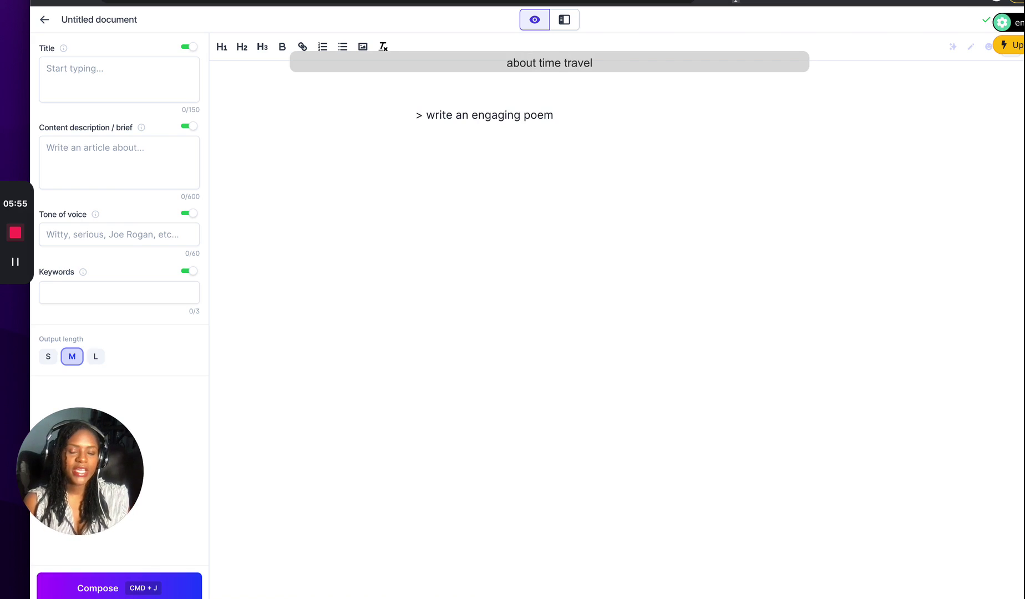
pyautogui.write(' about time travel')
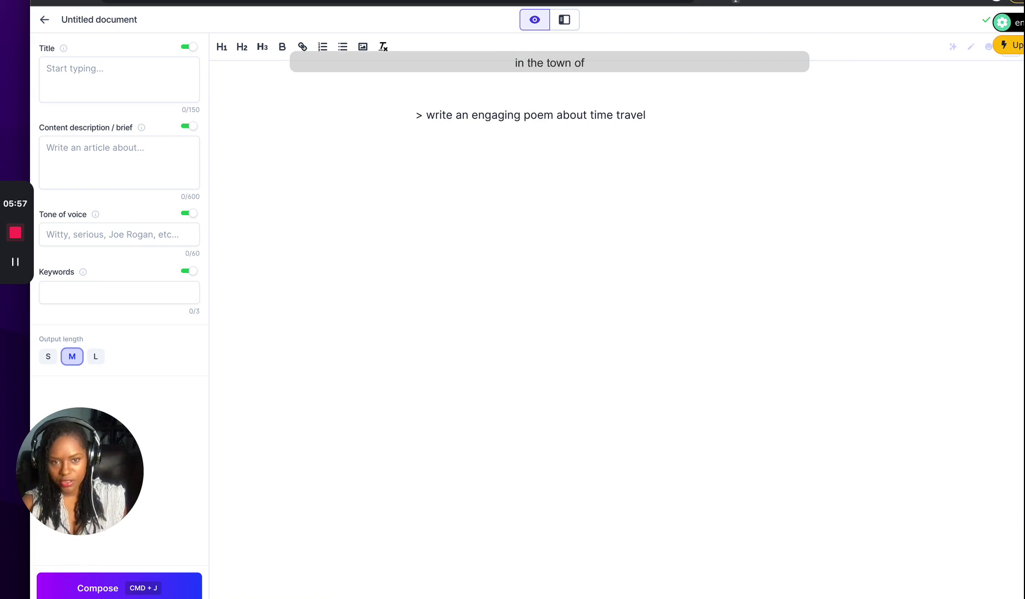
pyautogui.write(' in the town of Maya Angelou')
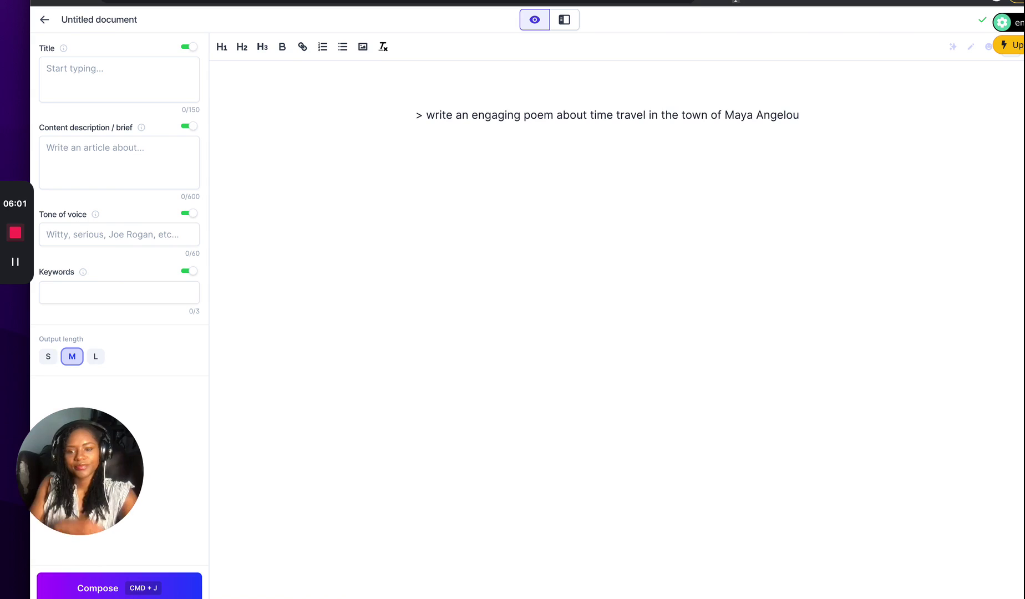
pyautogui.press('super+a')
pyautogui.press('super+Return')
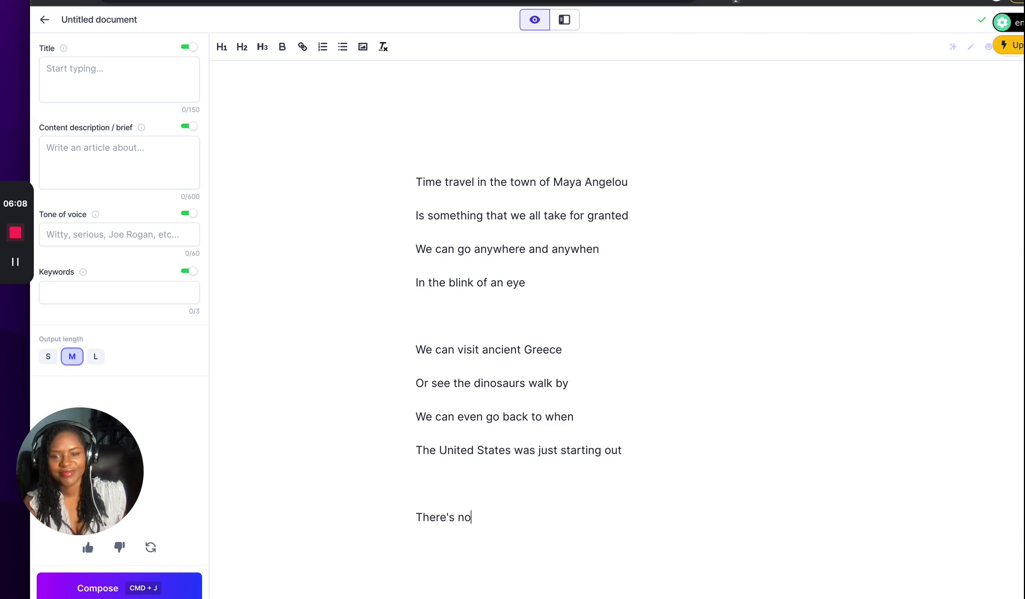
pyautogui.press('super+j')
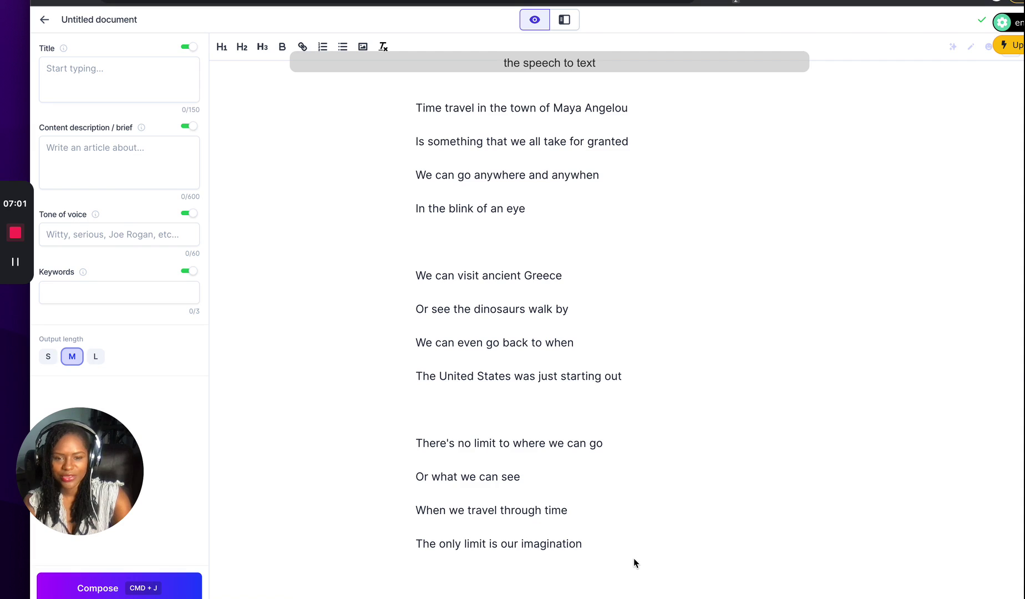
# Generate a poem from the command ">write an engaging poem about love in the tone of Oprah Winfrey".
pyautogui.tripleClick(596, 545)
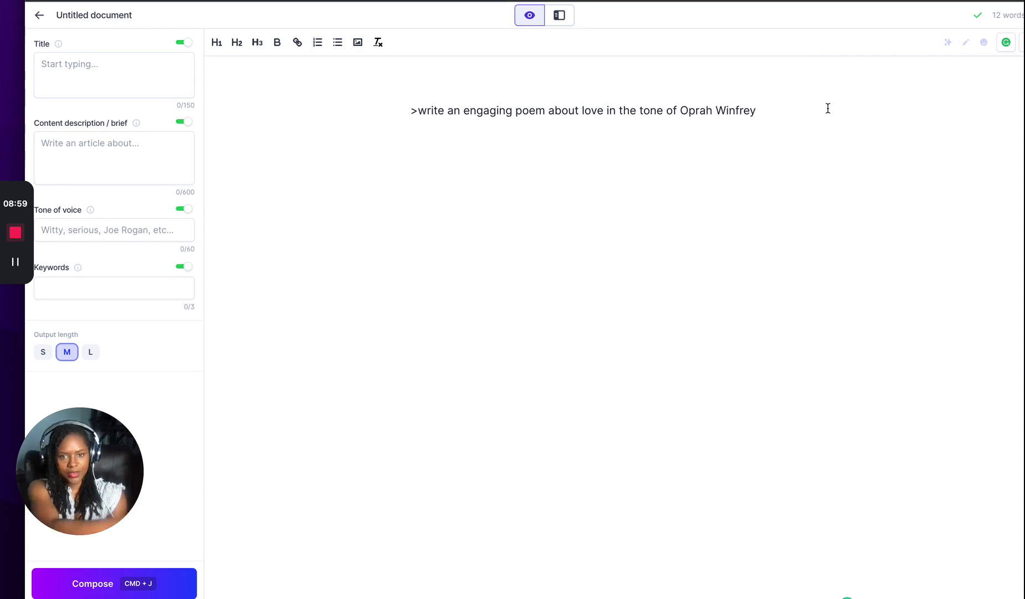
pyautogui.tripleClick(238, 103)
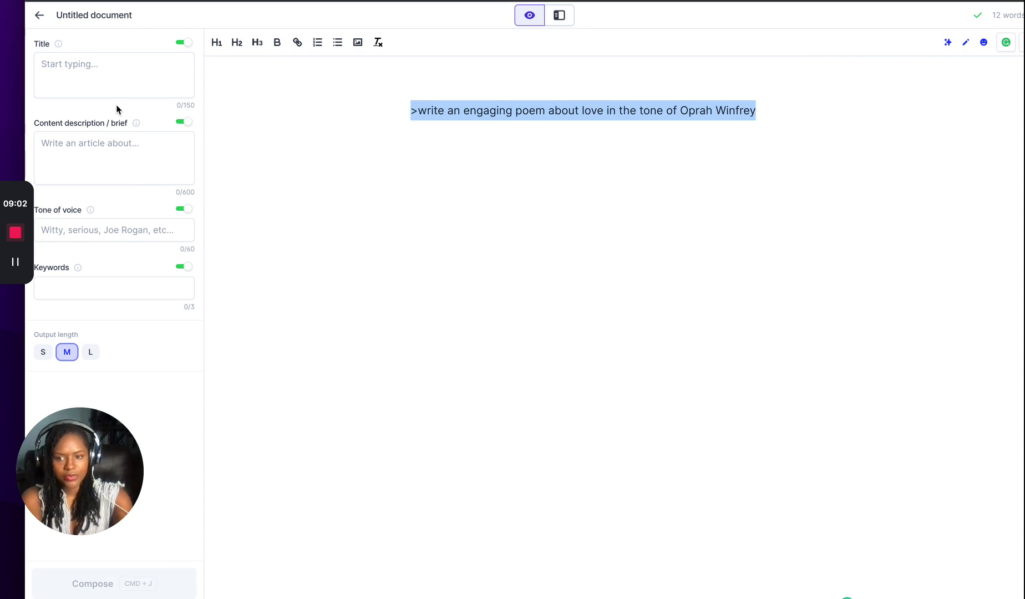
pyautogui.press('super+j')
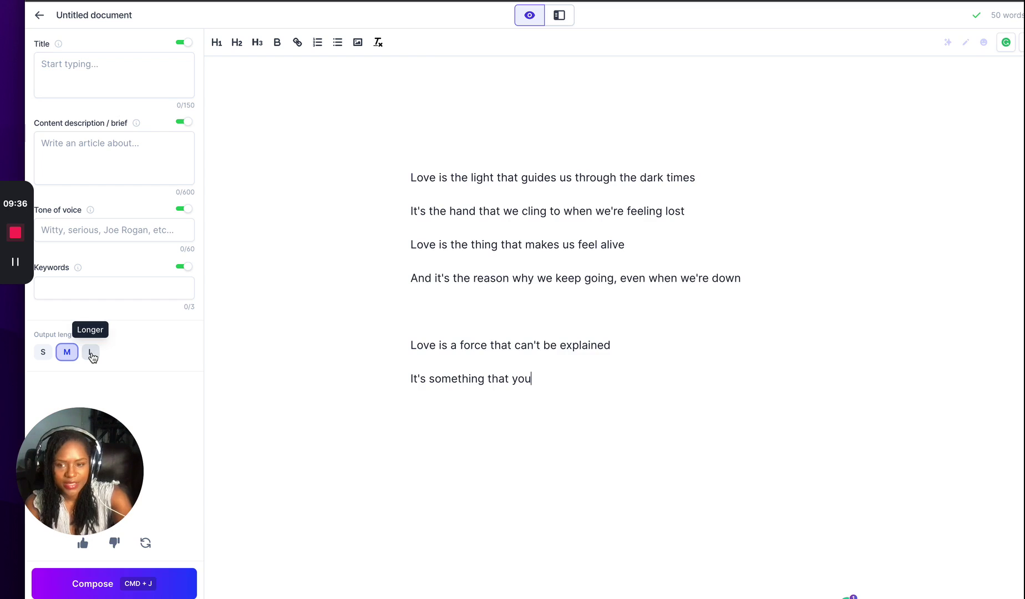
# Set the output length to L, bring back the Oprah Winfrey love poem command in place of the generated poem, and copy it.
pyautogui.click(91, 353)
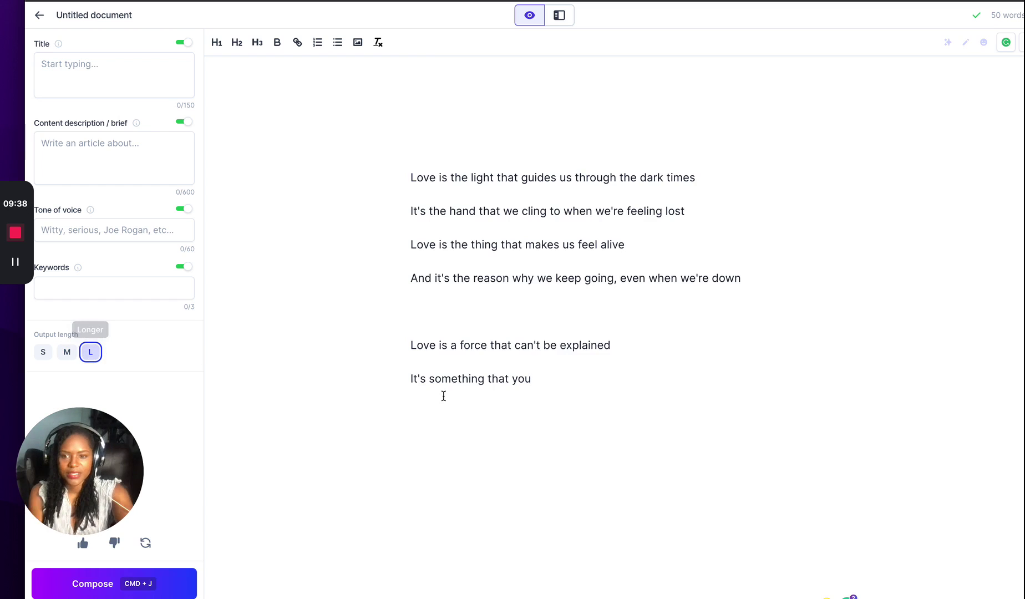
pyautogui.click(571, 387)
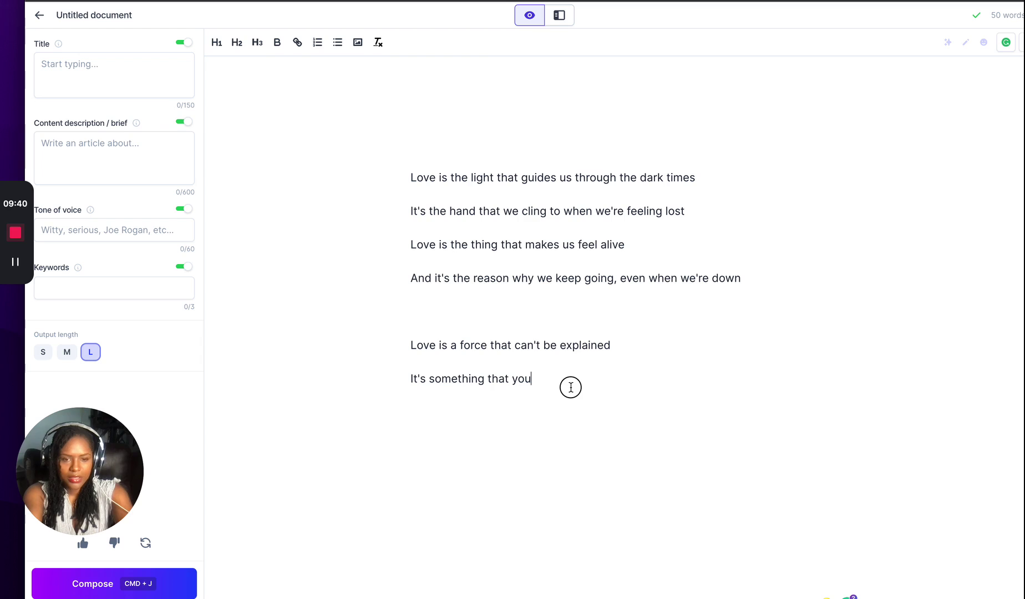
pyautogui.moveTo(407, 230); pyautogui.dragTo(335, 142)
pyautogui.click(612, 393)
pyautogui.click(419, 110)
pyautogui.click(521, 236)
pyautogui.hotkey('ctrl', 'a')
pyautogui.click(524, 235)
pyautogui.hotkey('ctrl', 'z')
pyautogui.hotkey('ctrl', 'a')
pyautogui.click(615, 108)
pyautogui.click(657, 110)
pyautogui.press('BackSpace')
pyautogui.press('Right')
pyautogui.write('e')
pyautogui.hotkey('ctrl', 'a')
pyautogui.press('super+c')
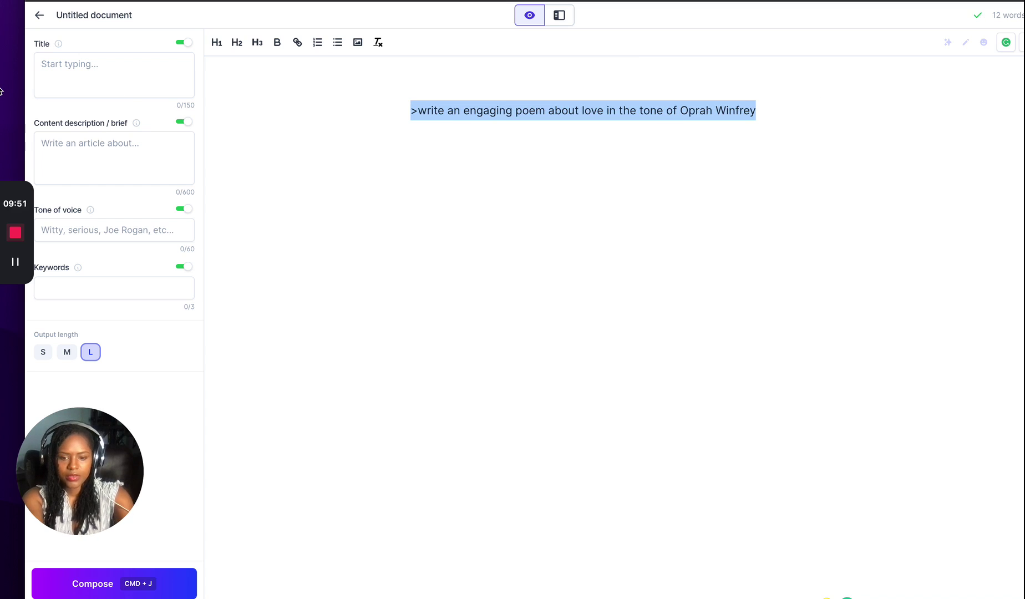
# Generate the love poem from the command, undo that result and generate it again.
pyautogui.press('super+j')
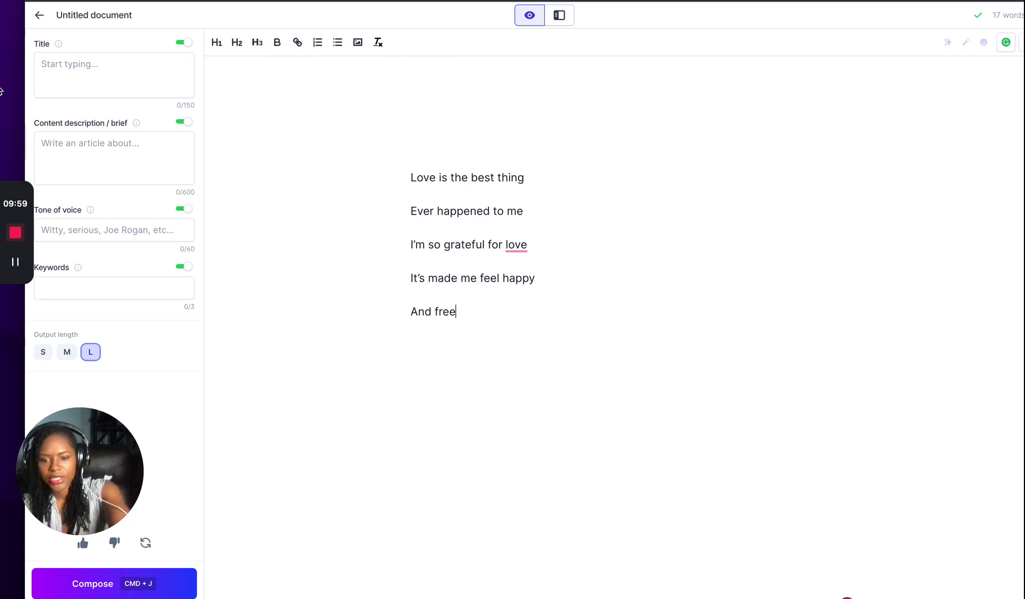
pyautogui.press('super+z')
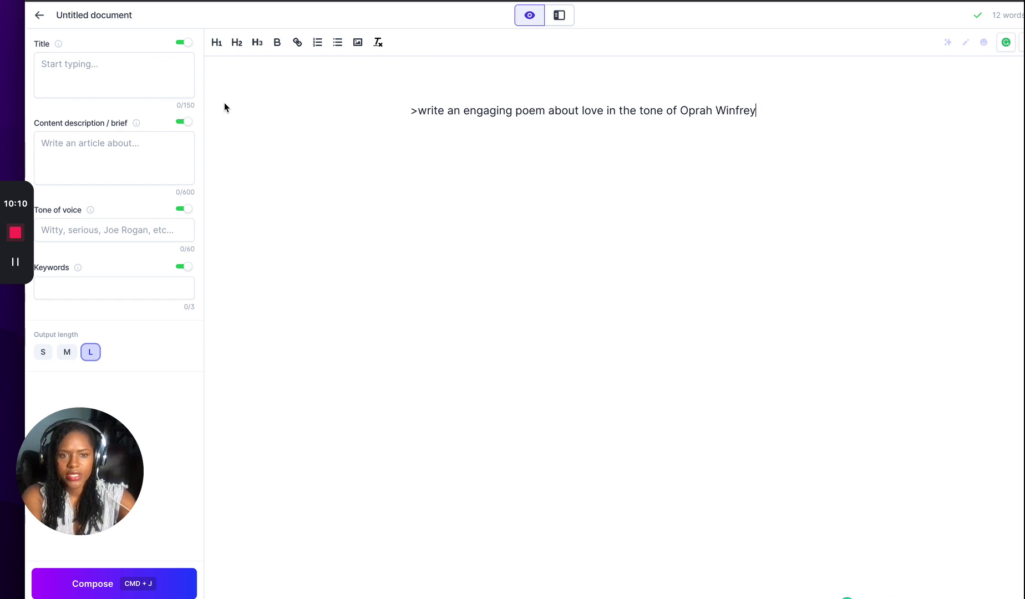
pyautogui.press('super+j')
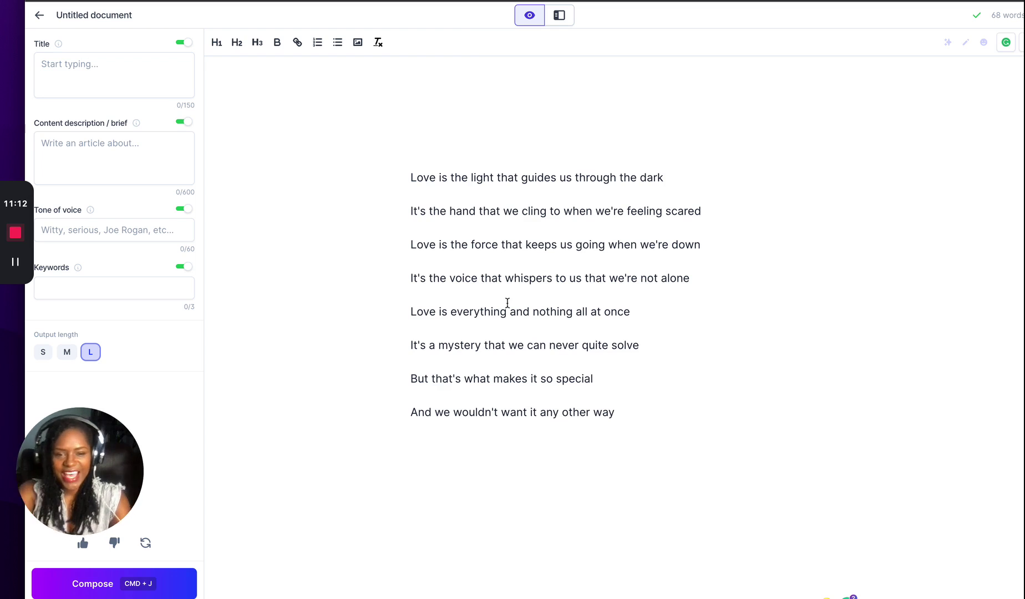
# Replace the generated poem with the copied Oprah Winfrey command and generate another poem from it.
pyautogui.click(638, 413)
pyautogui.moveTo(638, 414); pyautogui.dragTo(161, 25)
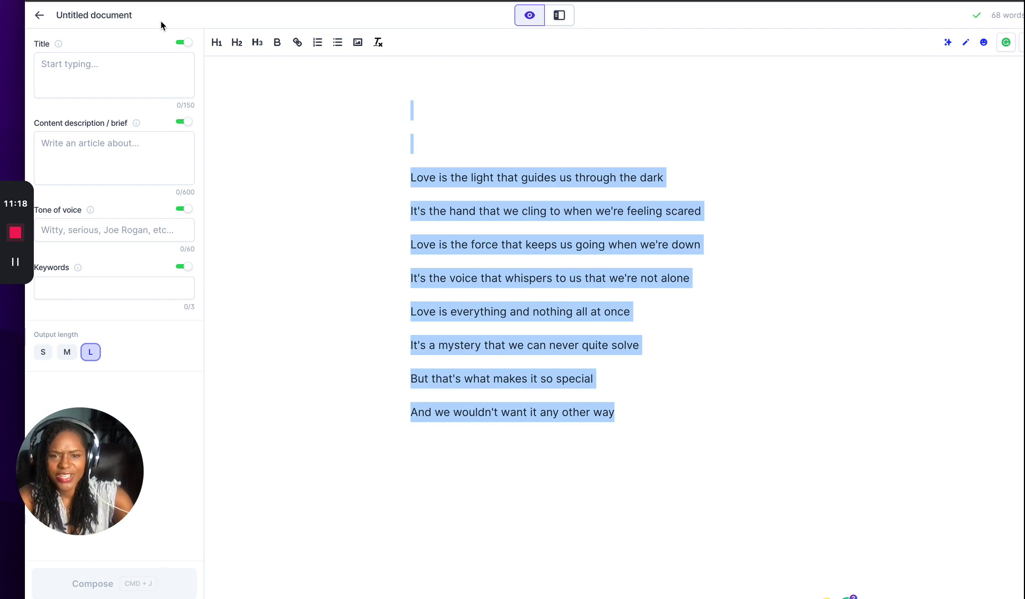
pyautogui.press('super+v')
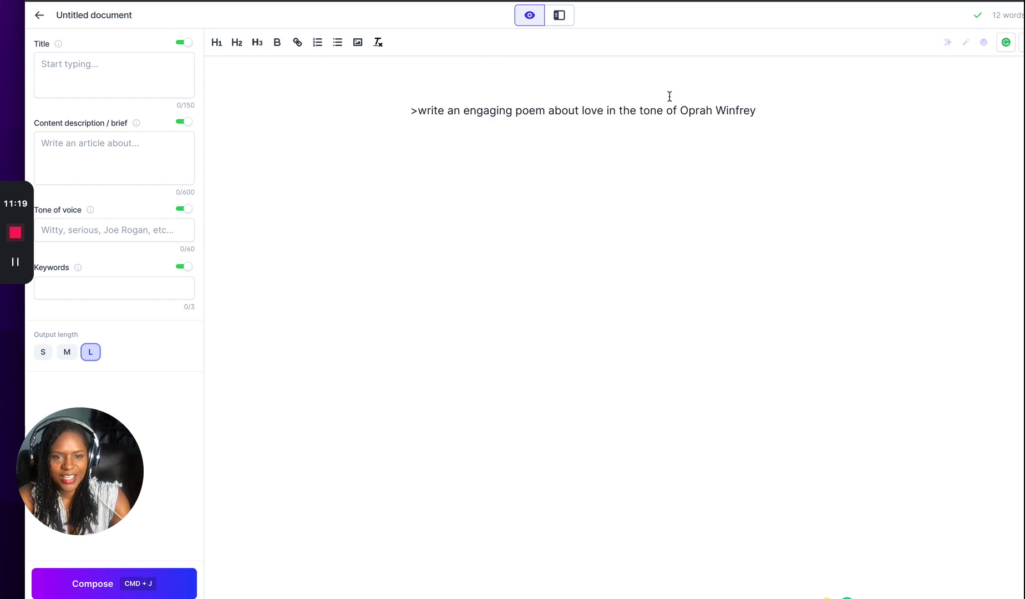
pyautogui.tripleClick(712, 108)
pyautogui.press('super+c')
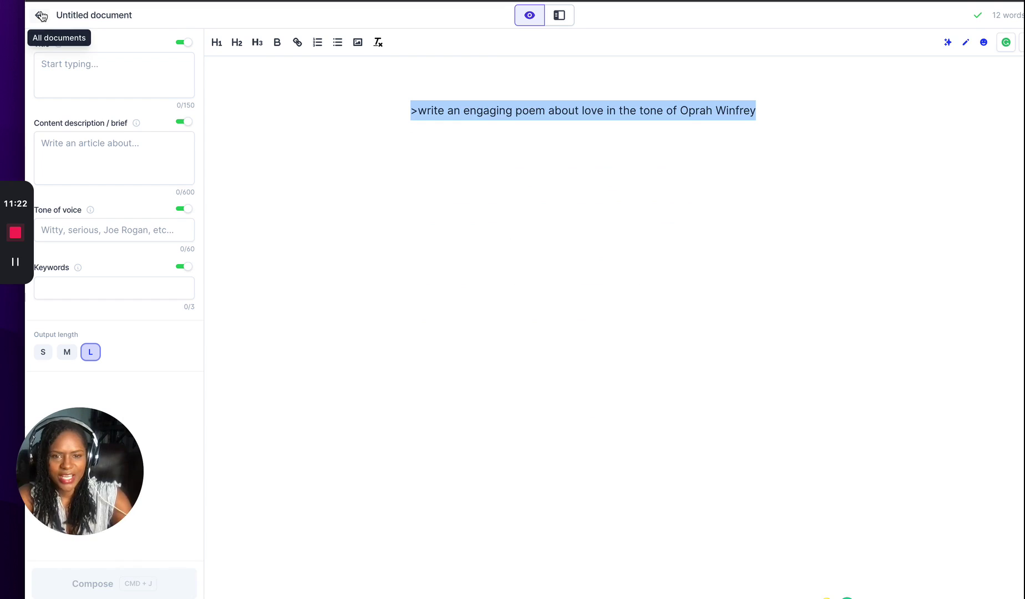
pyautogui.press('super+j')
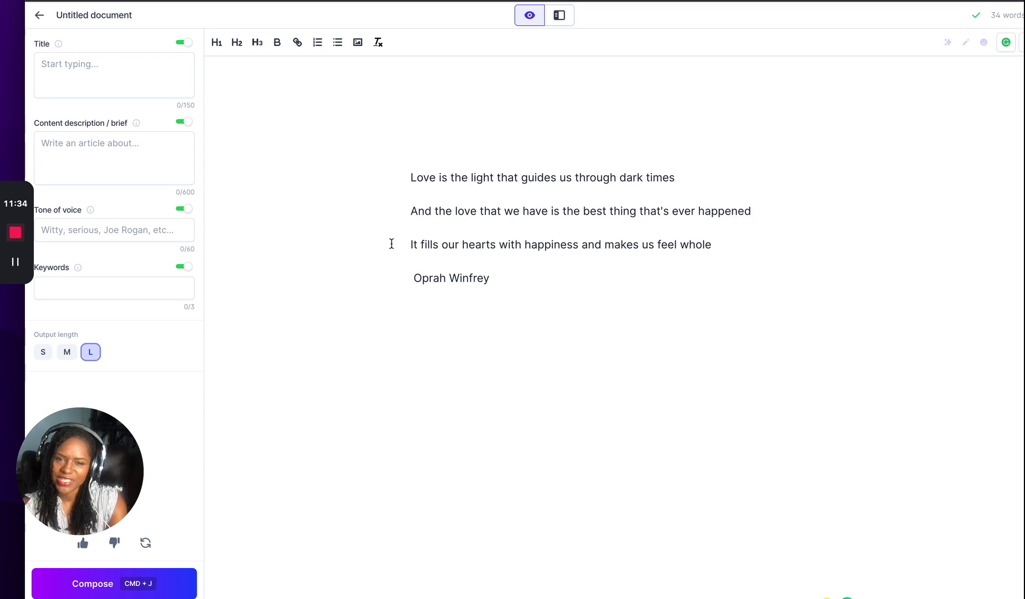
# Delete the whole generated poem, including its Oprah Winfrey line, and paste the copied command back in.
pyautogui.moveTo(403, 177); pyautogui.dragTo(757, 254)
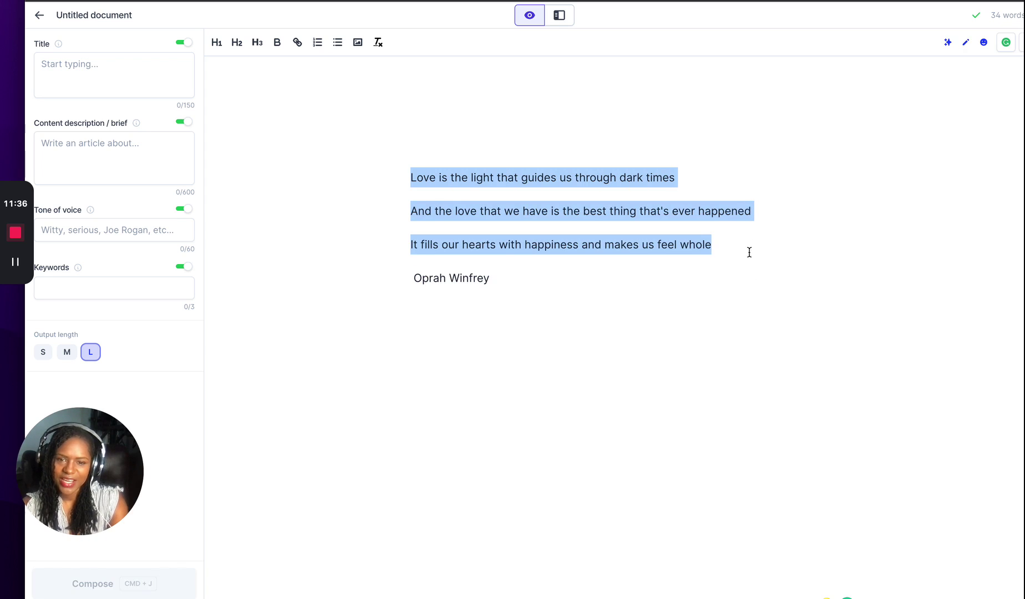
pyautogui.click(385, 297)
pyautogui.moveTo(525, 282); pyautogui.dragTo(384, 286)
pyautogui.click(385, 284)
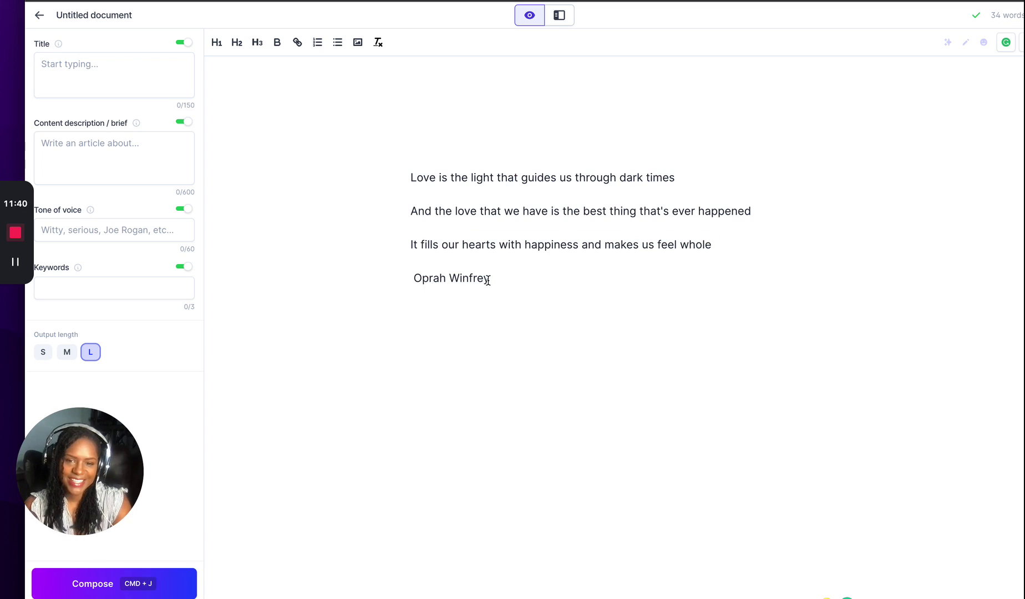
pyautogui.moveTo(525, 279); pyautogui.dragTo(355, 52)
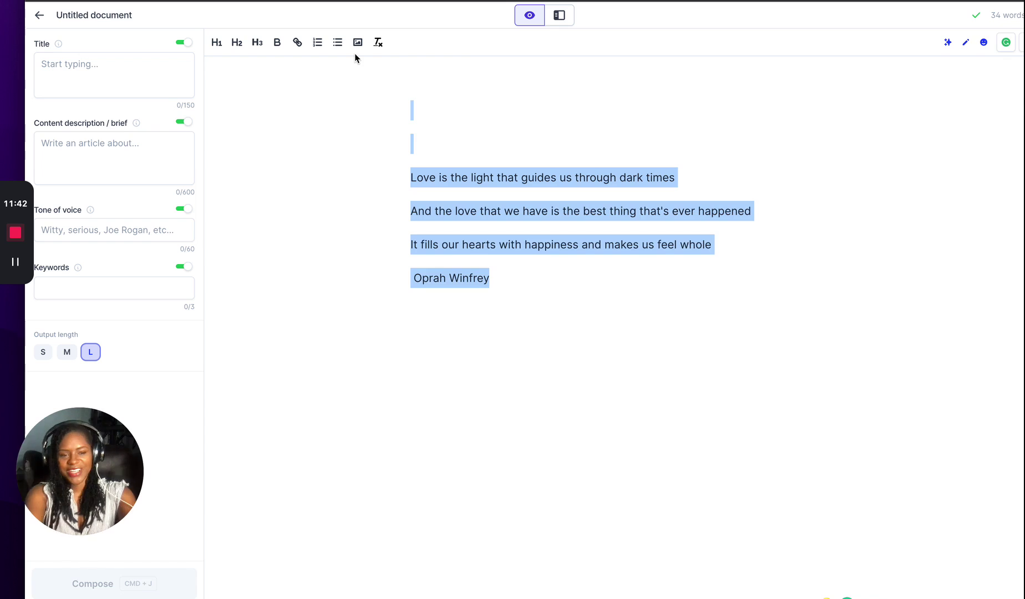
pyautogui.press('BackSpace')
pyautogui.press('super+v')
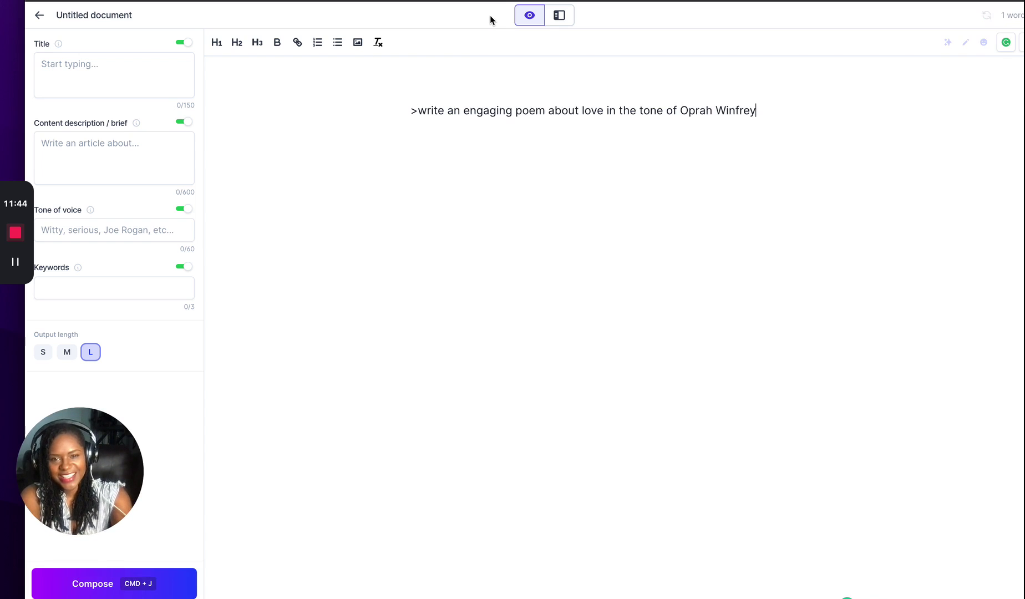
# Replace the word "engaging" in the poem command with "thoughtful".
pyautogui.click(477, 117)
pyautogui.doubleClick(478, 112)
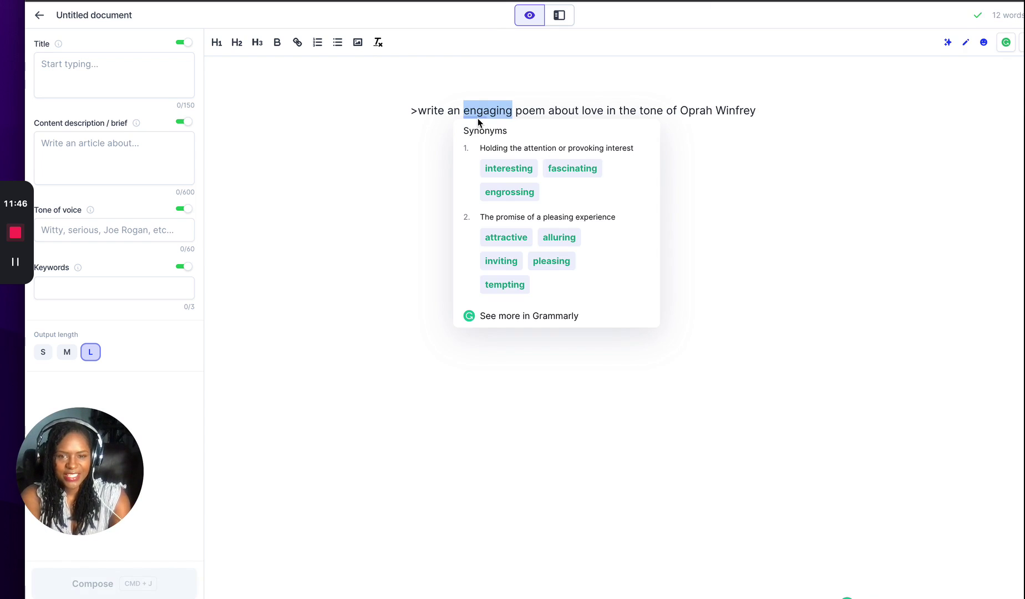
pyautogui.write('thought')
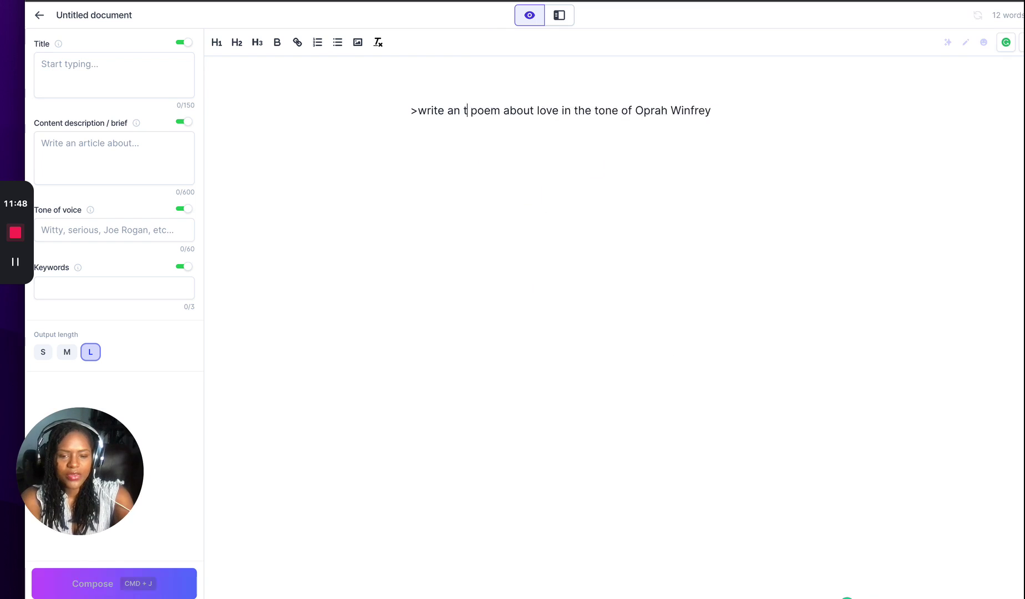
pyautogui.write('ful')
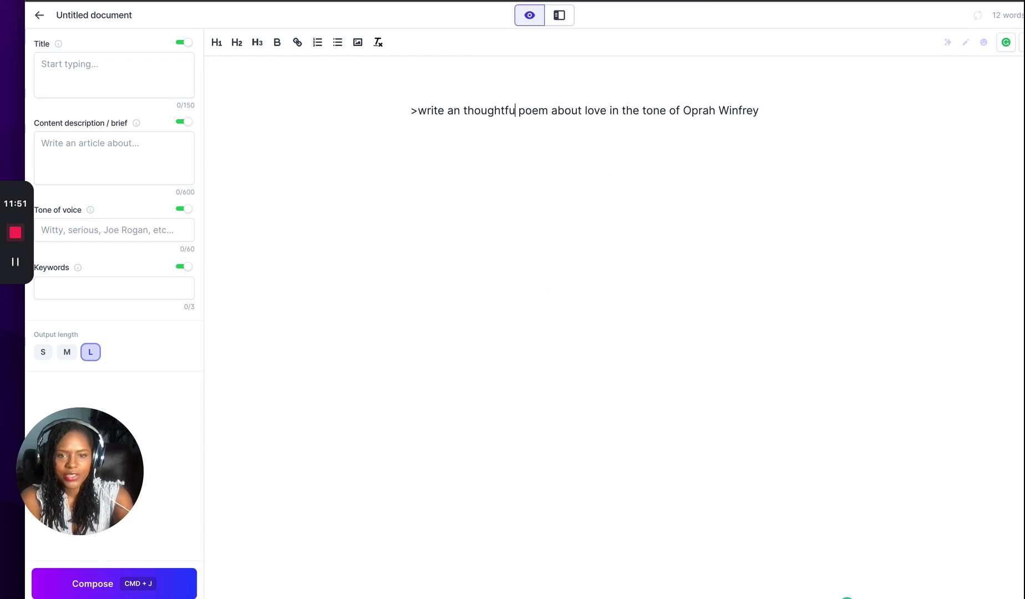
# Replace "Oprah Winfrey" in the poem command with "JK Rowling".
pyautogui.moveTo(766, 110); pyautogui.dragTo(688, 113)
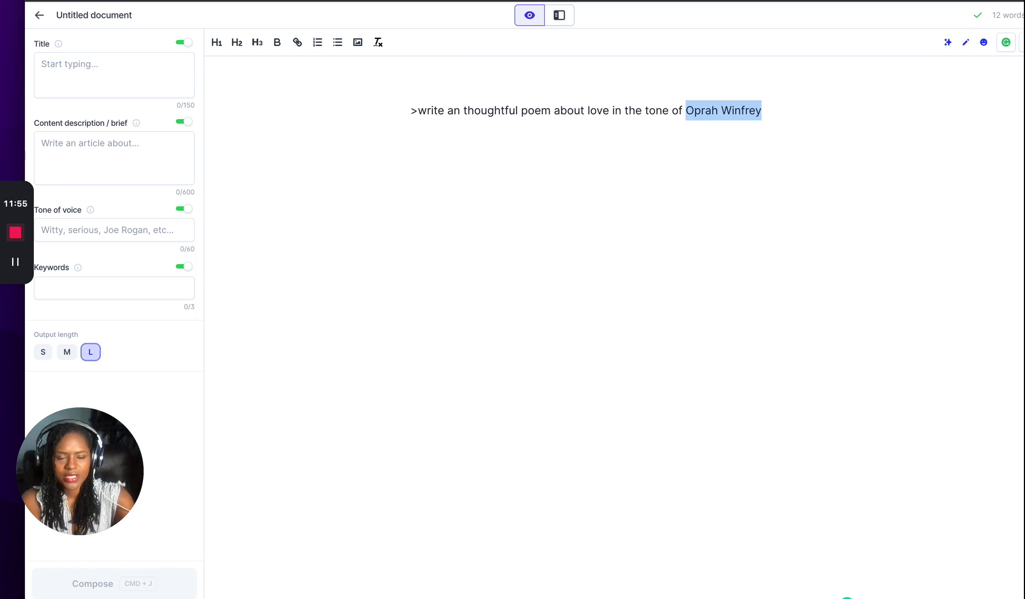
pyautogui.press('BackSpace')
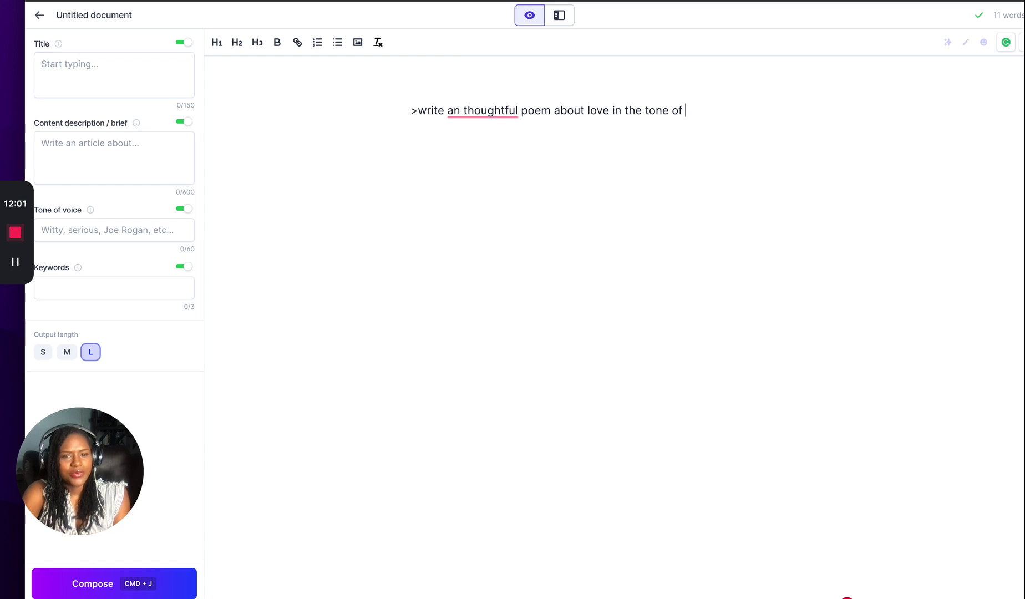
pyautogui.write('J')
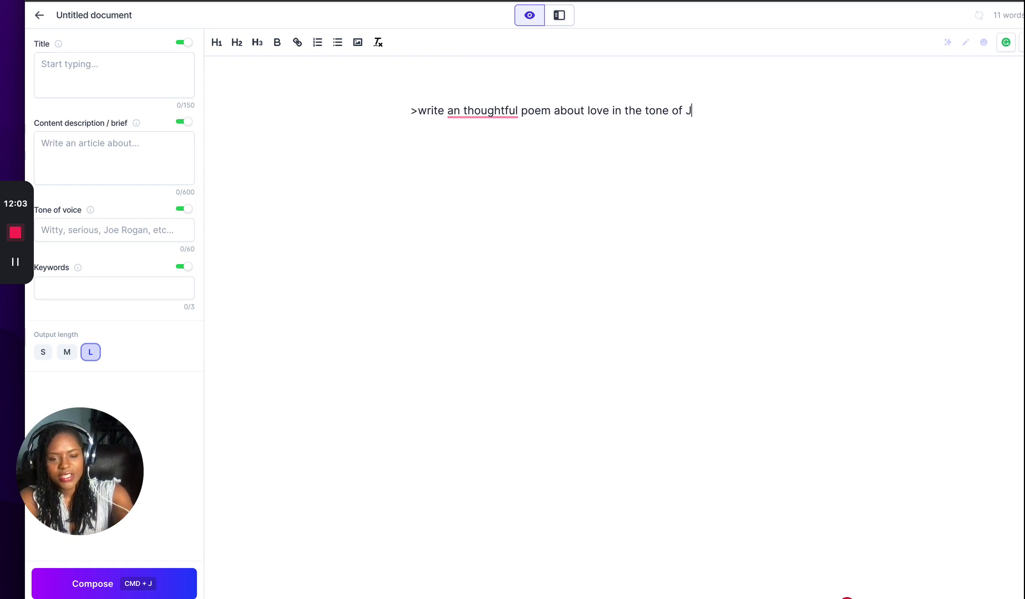
pyautogui.write('K R')
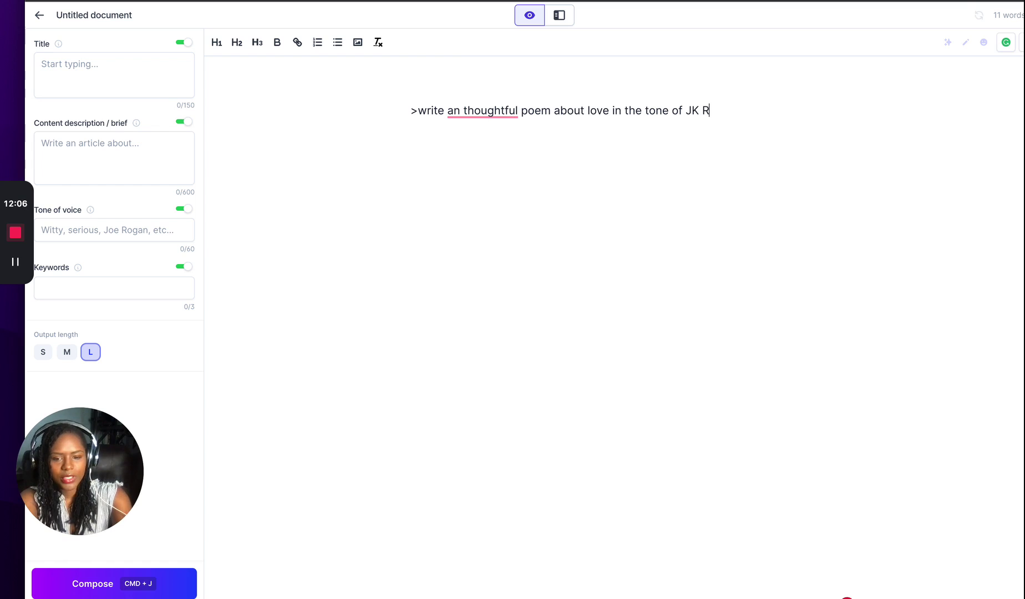
pyautogui.write('owling')
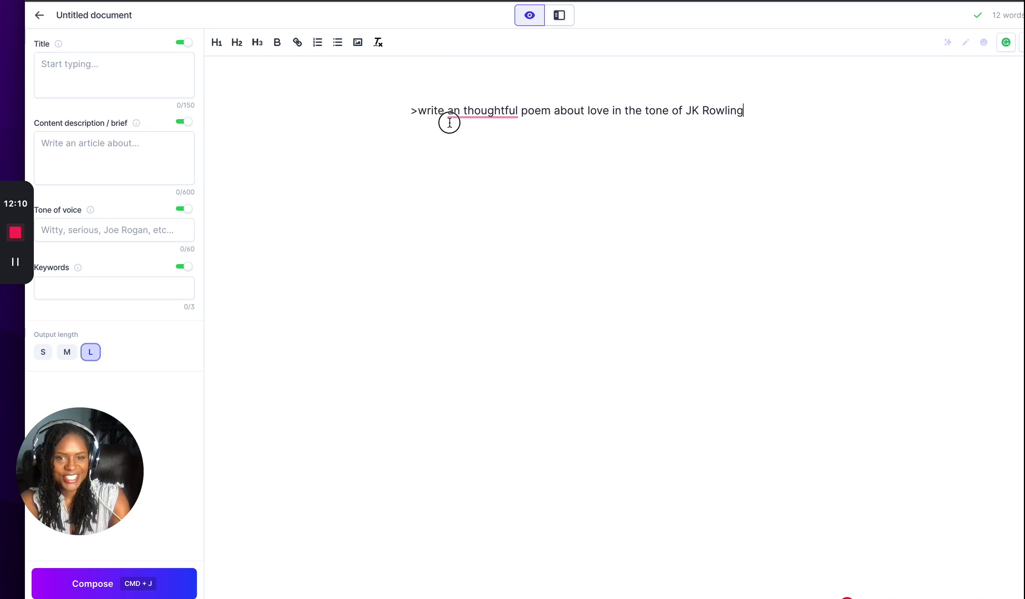
# Correct the article before "thoughtful" in the poem command from "an" to "a".
pyautogui.doubleClick(471, 109)
pyautogui.click(465, 110)
pyautogui.press('BackSpace')
pyautogui.press('BackSpace')
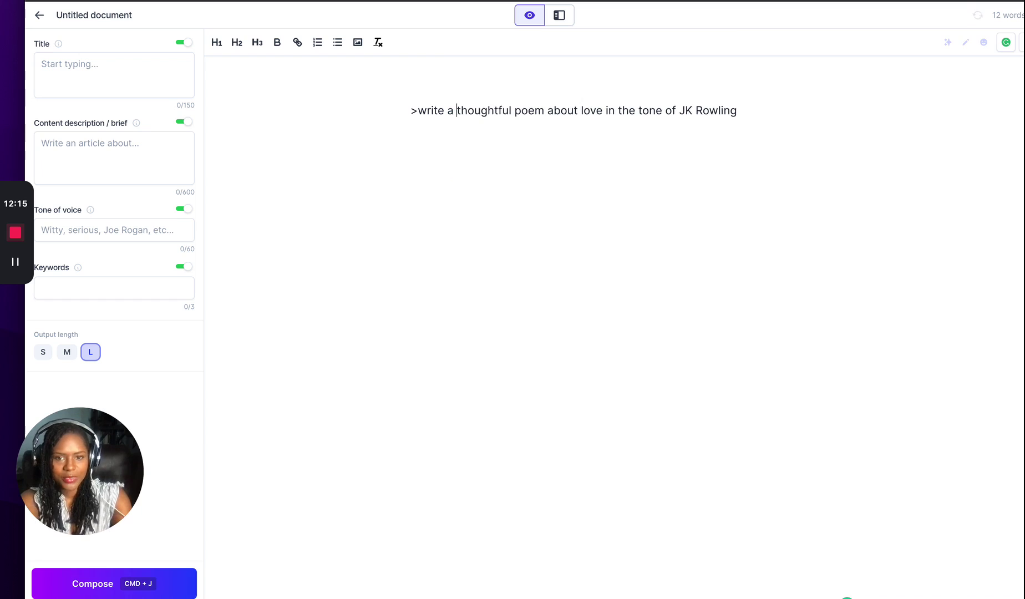
# Copy the whole line ">write a thoughtful poem about love in the tone of JK Rowling", leaving it in place.
pyautogui.tripleClick(513, 105)
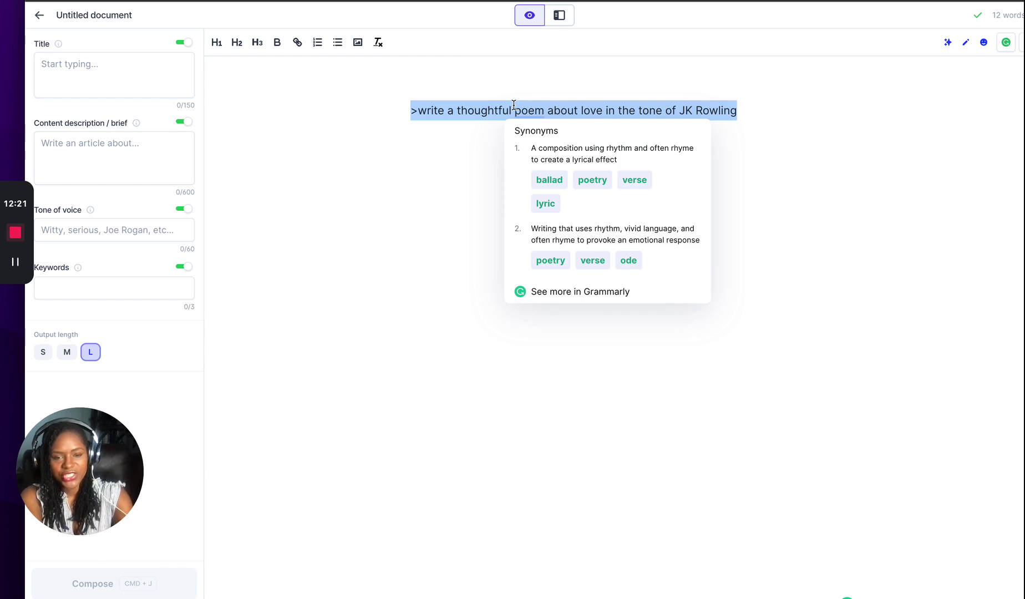
pyautogui.click(769, 108)
pyautogui.moveTo(769, 107); pyautogui.dragTo(210, 113)
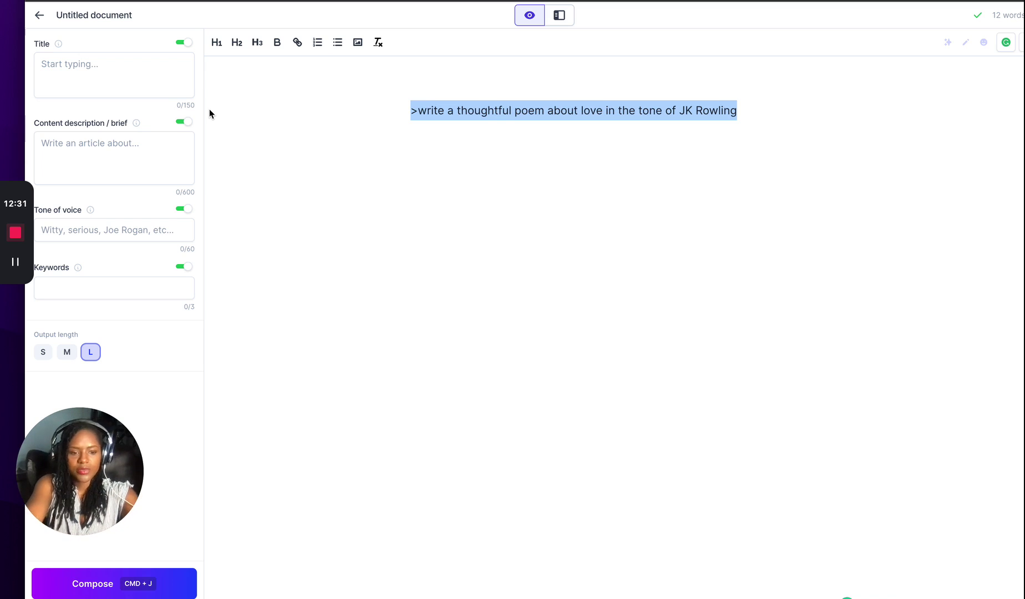
pyautogui.click(817, 121)
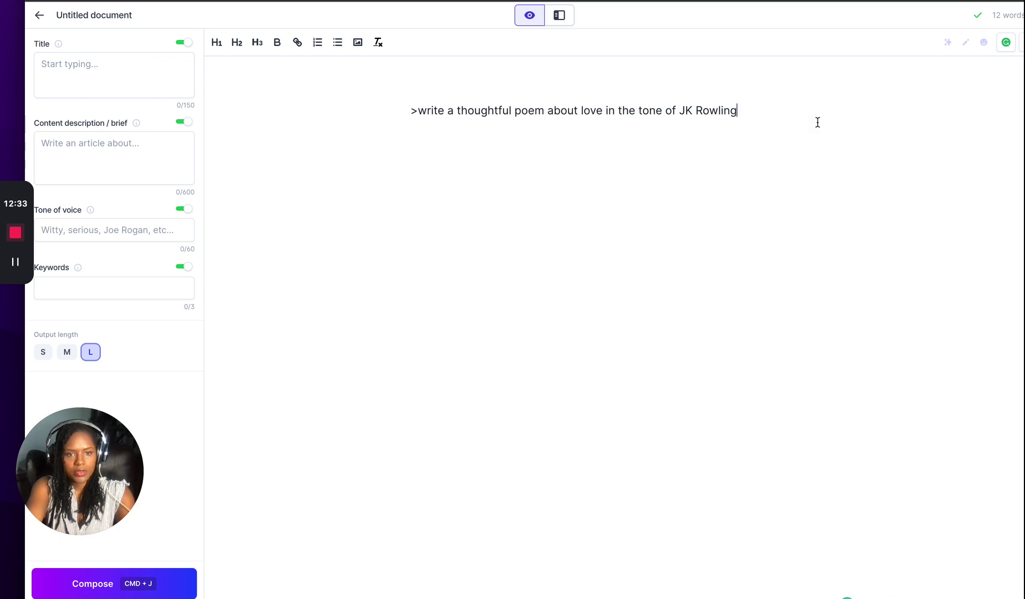
# Generate the love poem from the command, compose once more to extend it, and clear the whole text from the document.
pyautogui.press('super+j')
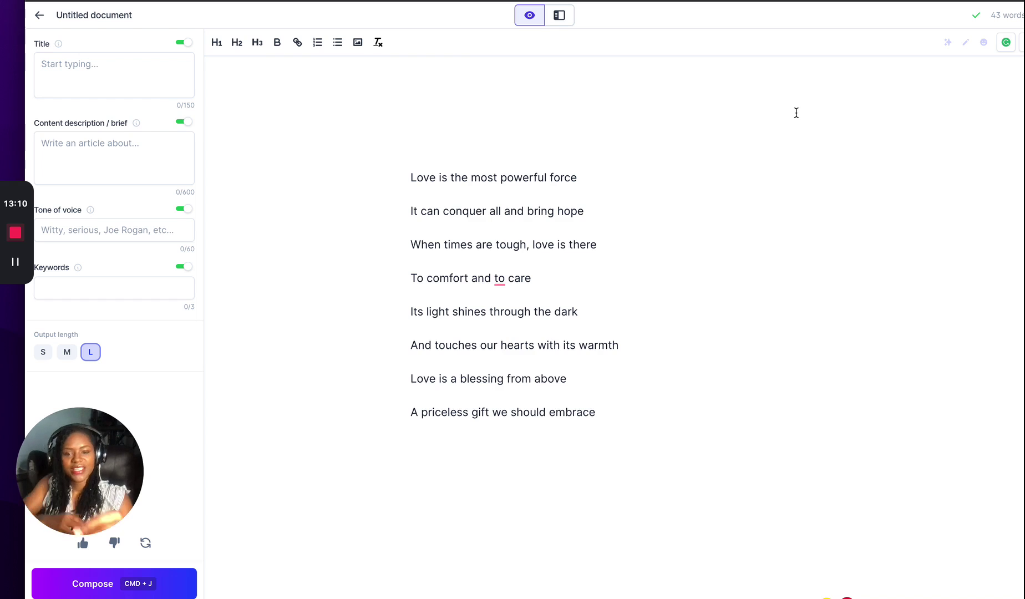
pyautogui.press('super+j')
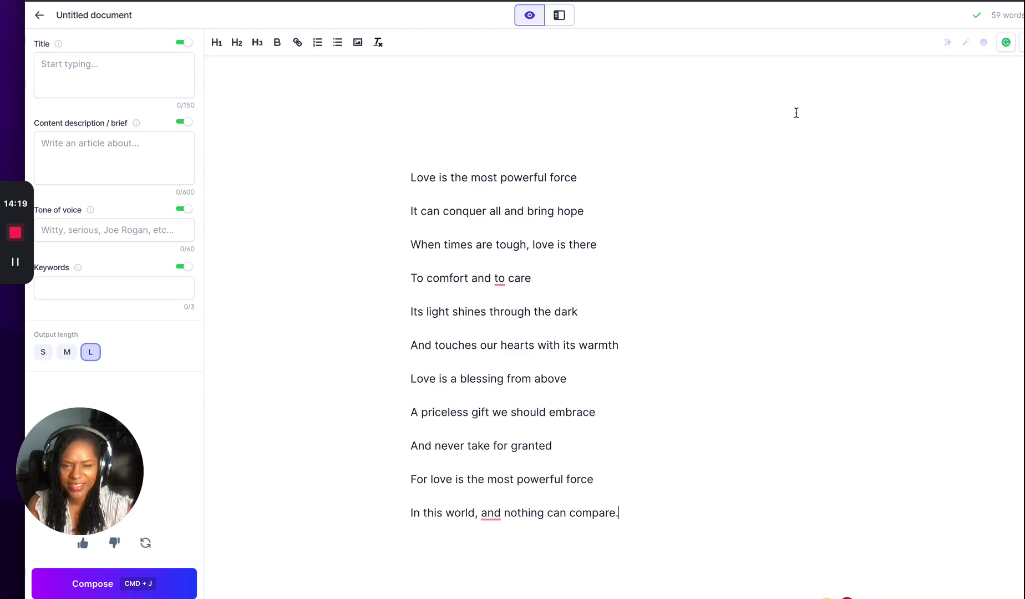
pyautogui.moveTo(642, 512); pyautogui.dragTo(247, 28)
pyautogui.press('BackSpace')
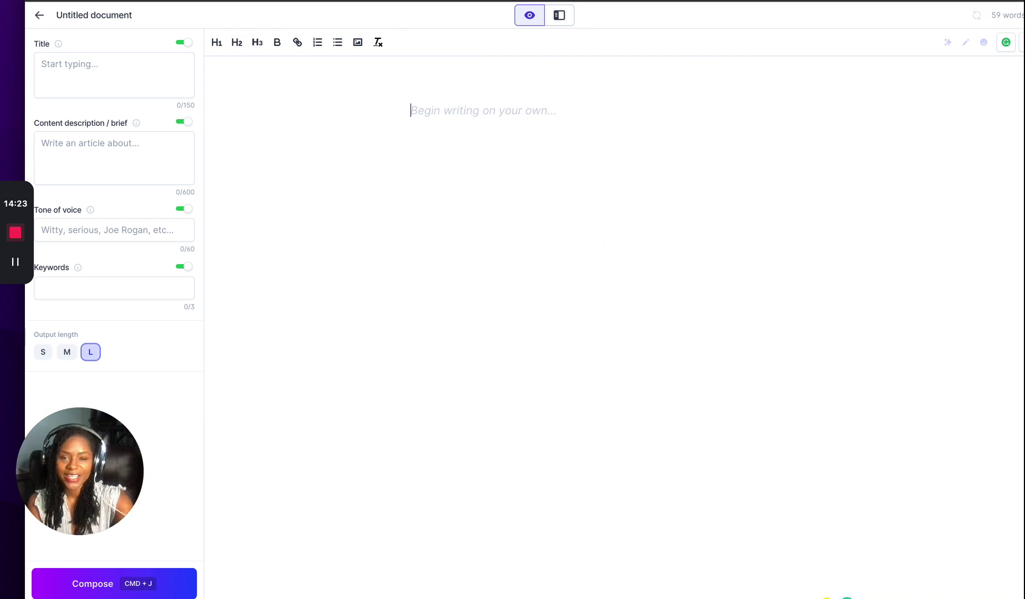
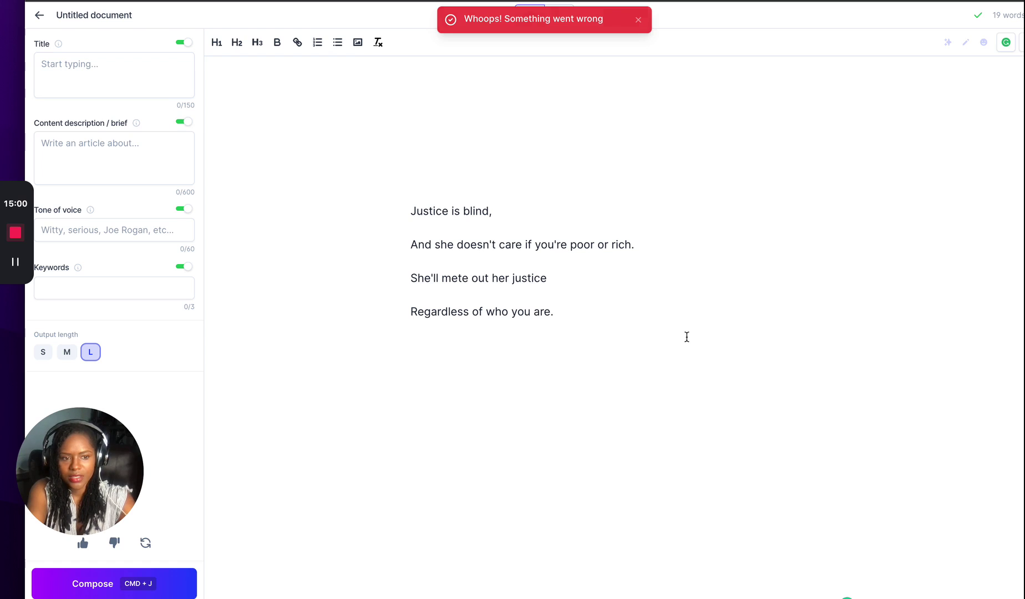
# Undo the generated justice poem back to its JK Rowling command and compose a longer poem from it.
pyautogui.click(1022, 42)
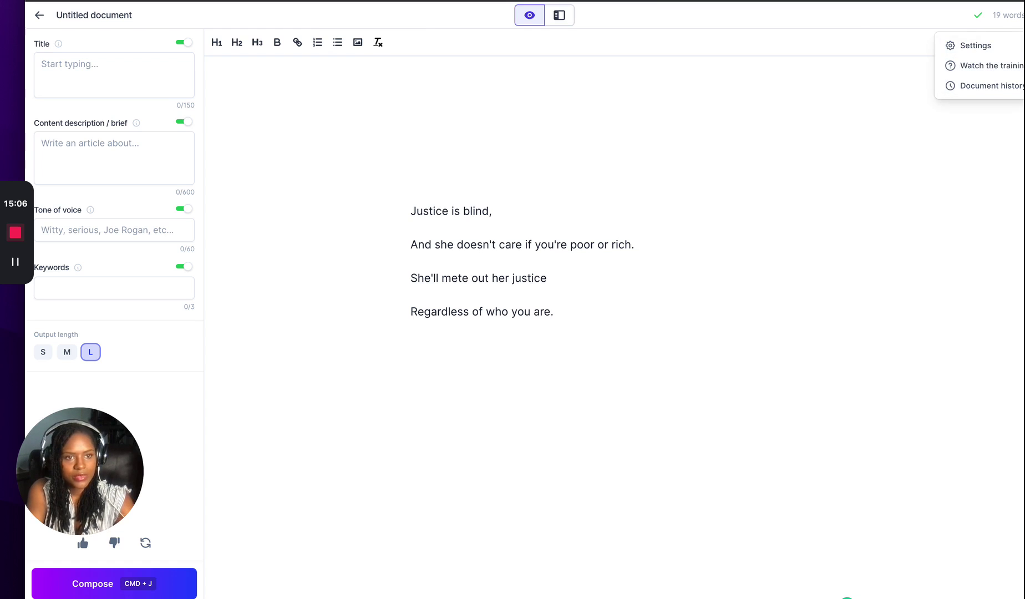
pyautogui.hscroll(2, 521, 300)
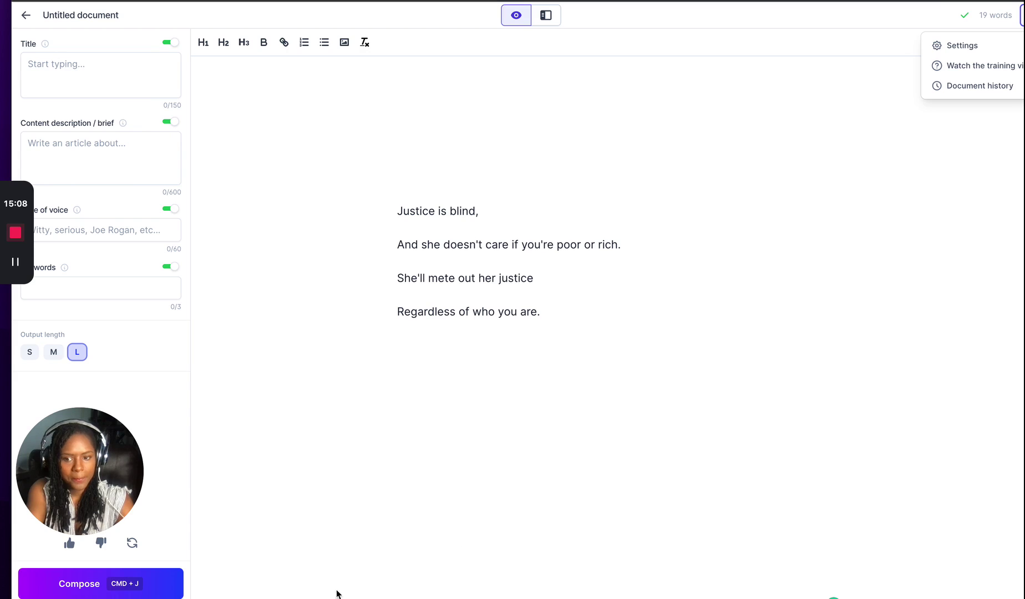
pyautogui.click(131, 543)
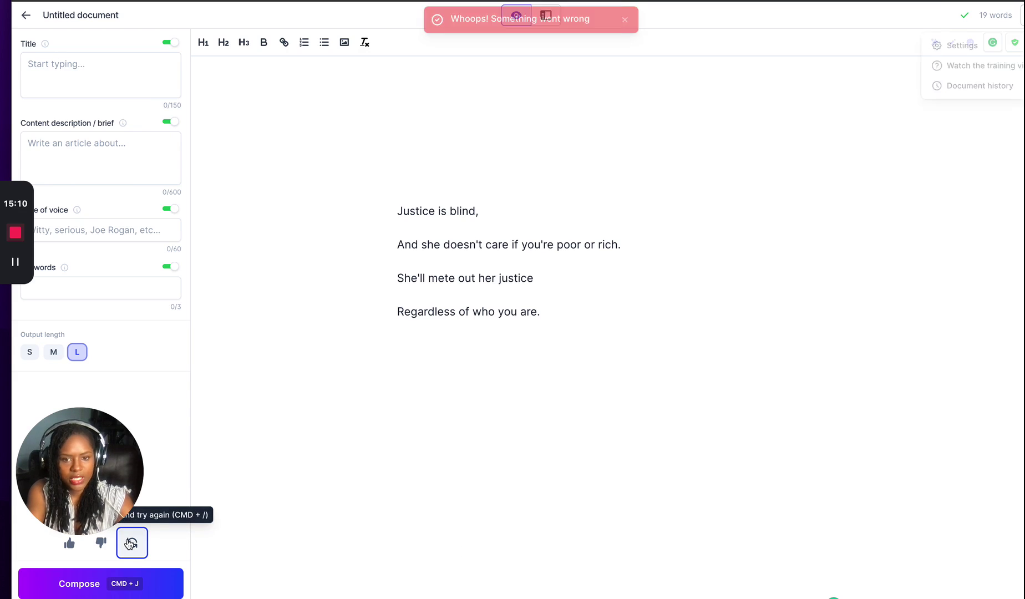
pyautogui.press('super+z')
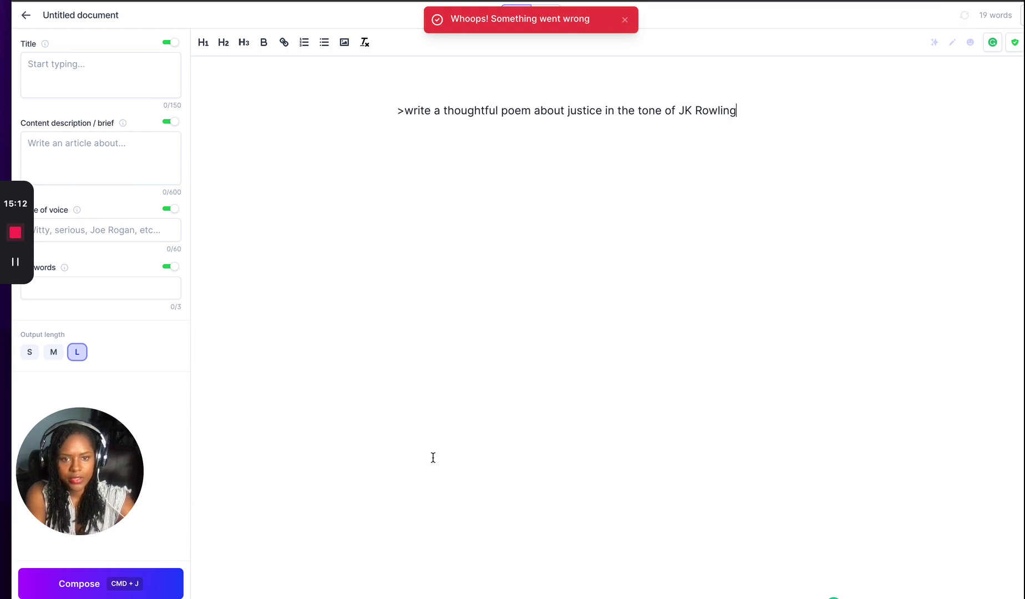
pyautogui.press('super+j')
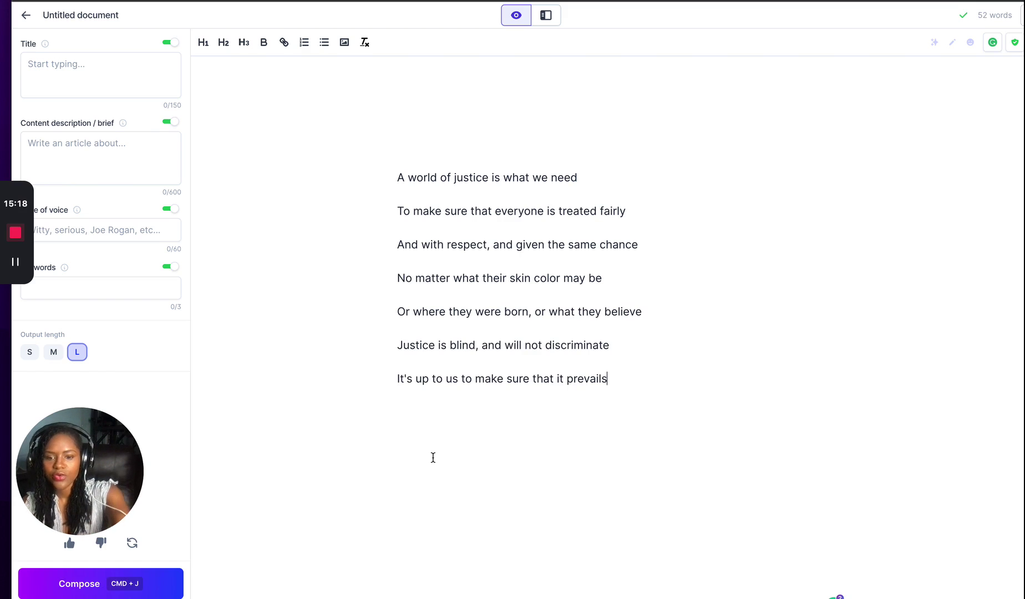
pyautogui.press('super+j')
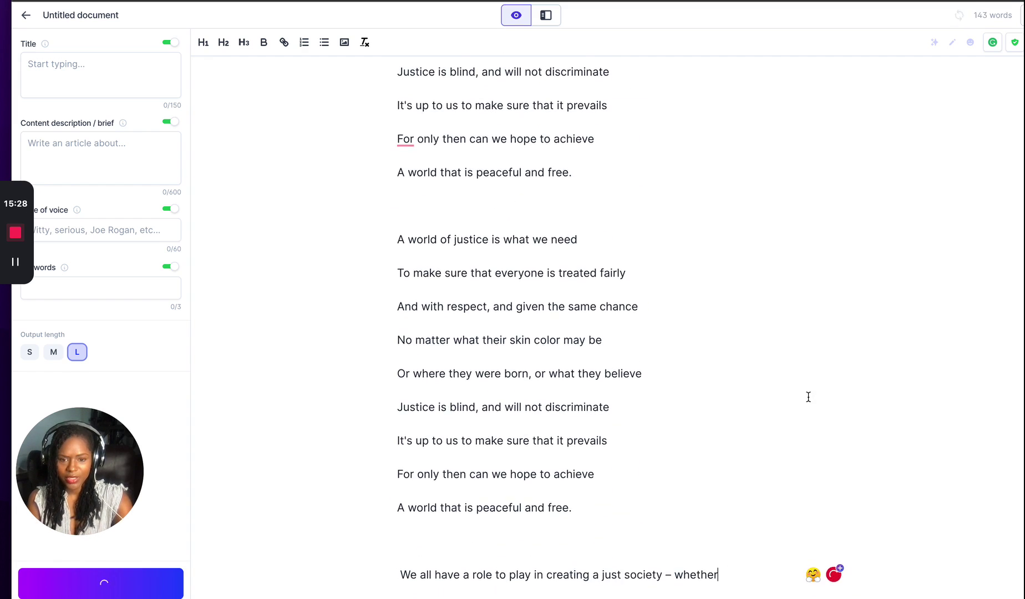
# Review the generated justice text and replace all of it with the copied JK Rowling love poem command.
pyautogui.scroll(10, 808, 401)
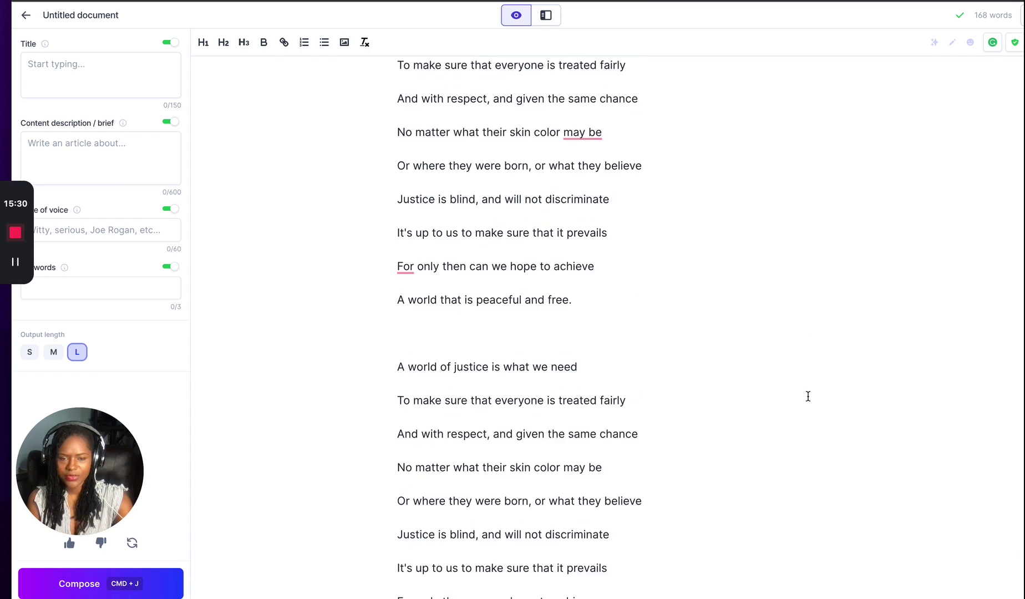
pyautogui.scroll(-3, 809, 396)
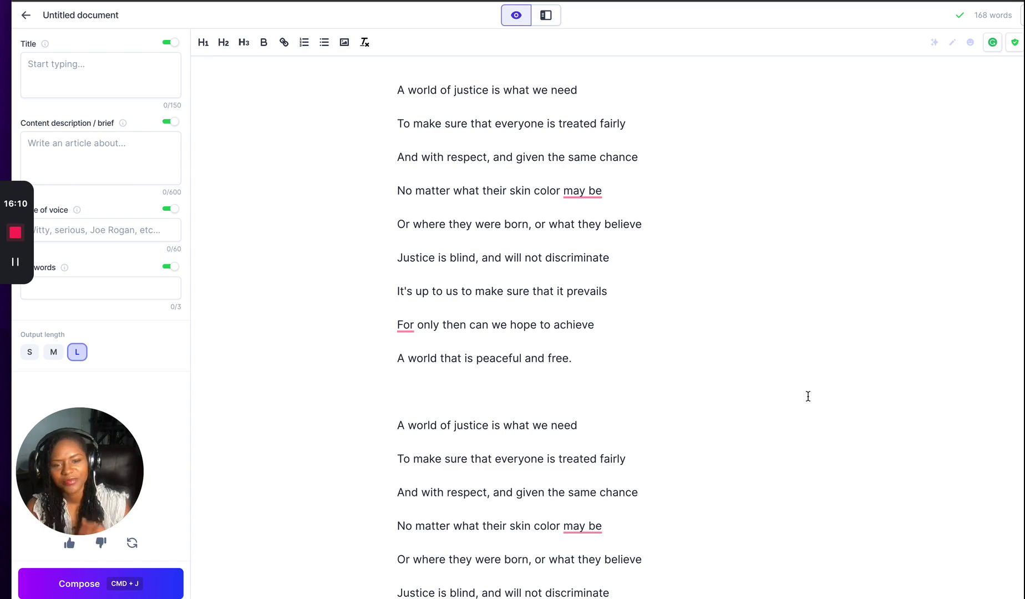
pyautogui.scroll(-2, 808, 396)
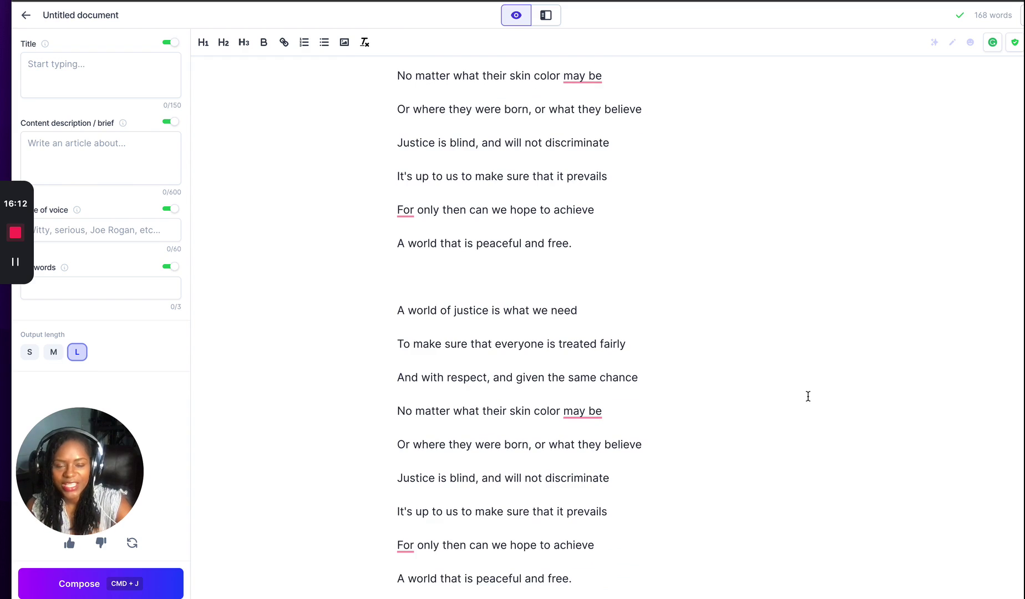
pyautogui.scroll(-1, 808, 396)
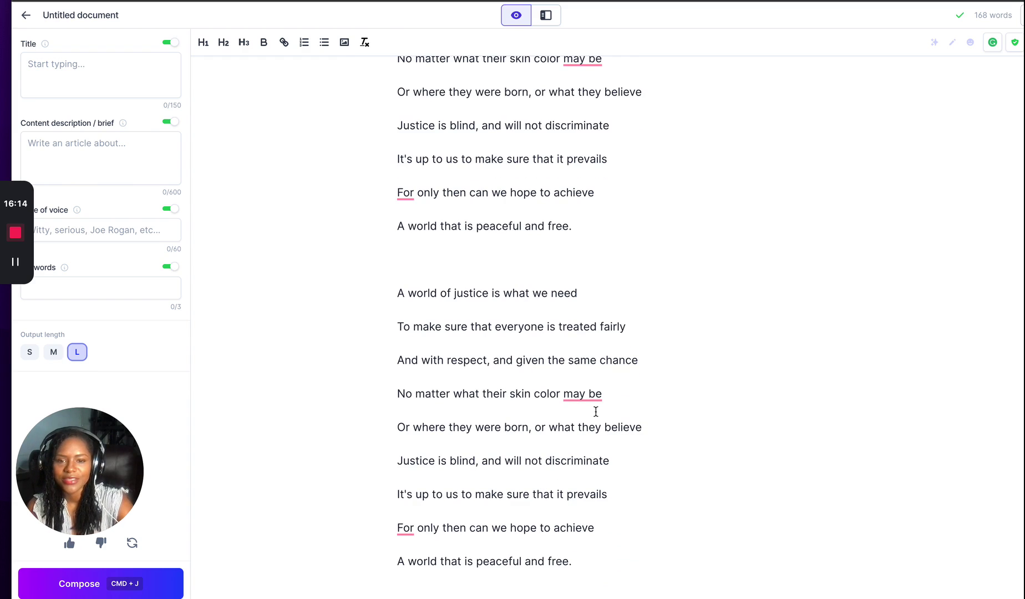
pyautogui.scroll(-1, 530, 492)
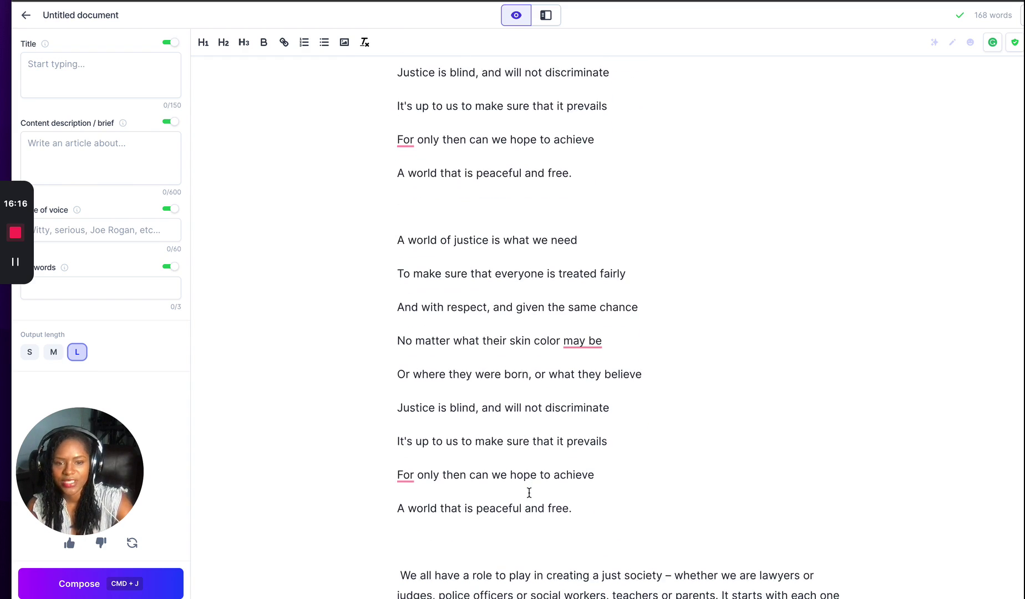
pyautogui.scroll(-2, 530, 492)
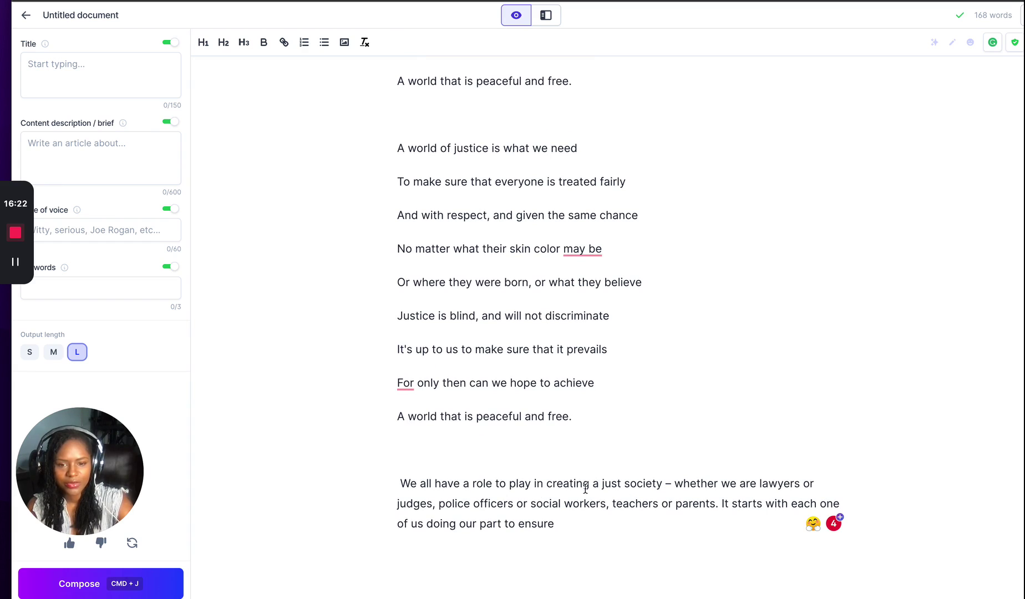
pyautogui.moveTo(586, 522); pyautogui.dragTo(472, 58)
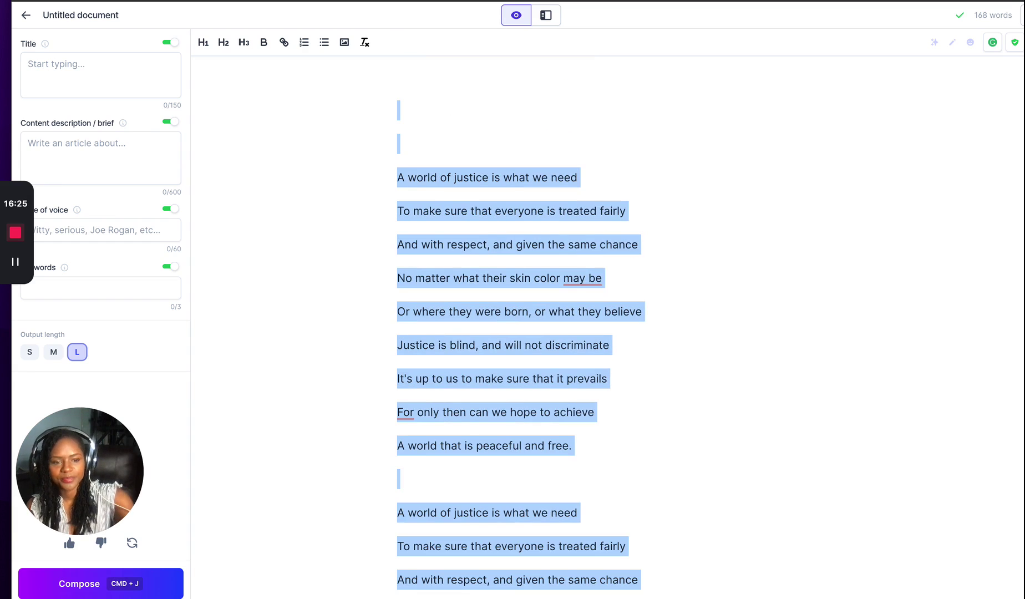
pyautogui.press('BackSpace')
pyautogui.write('>write a thoughtful poem about love in the tone of JK Rowling')
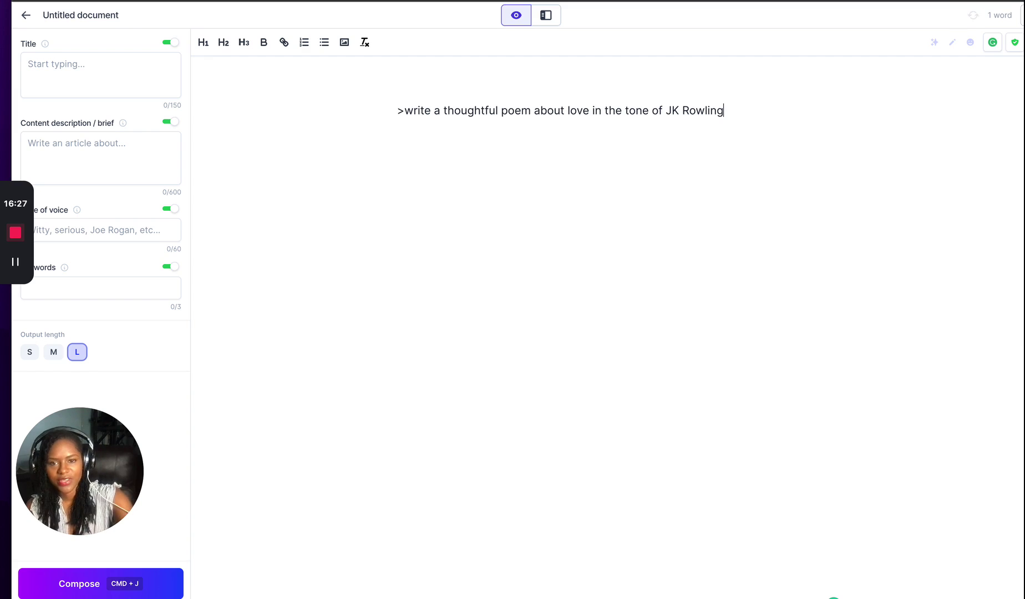
# Change "thoughtful" to "nostalgic" and "love" to "time" in the command, and generate the poem.
pyautogui.doubleClick(474, 109)
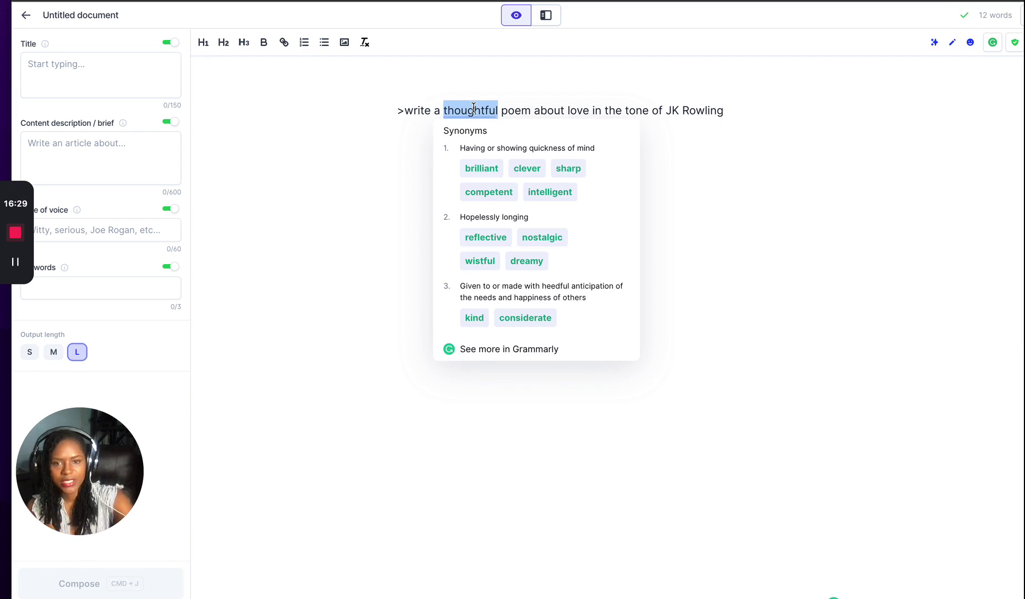
pyautogui.click(557, 240)
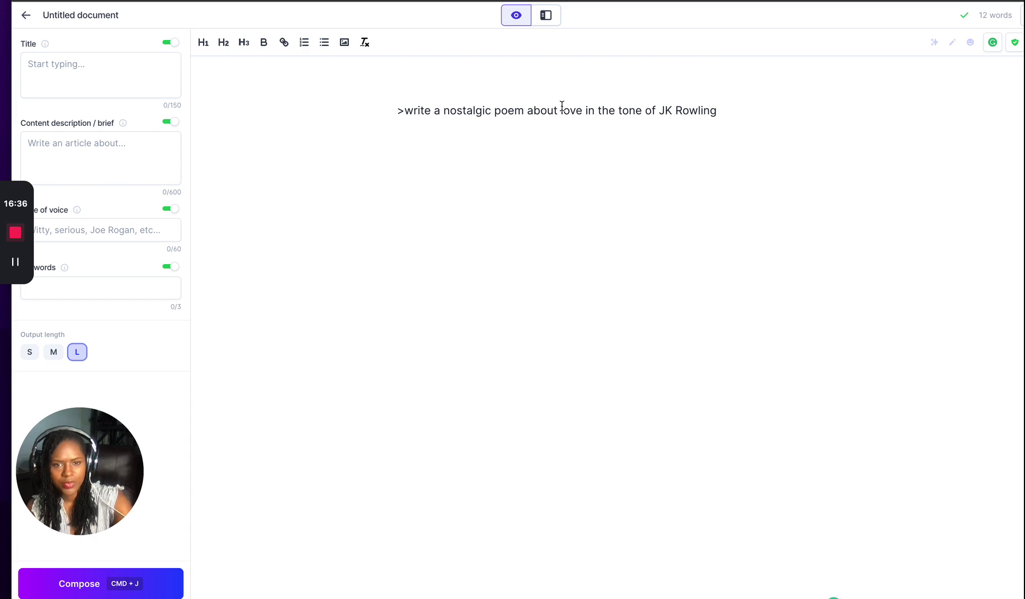
pyautogui.moveTo(561, 107); pyautogui.dragTo(586, 107)
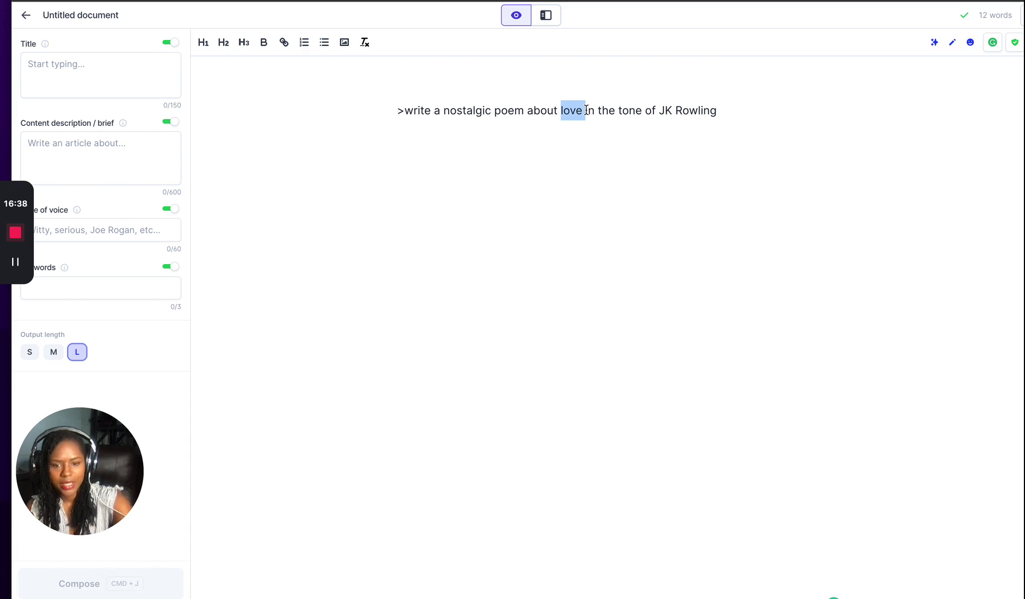
pyautogui.write('time')
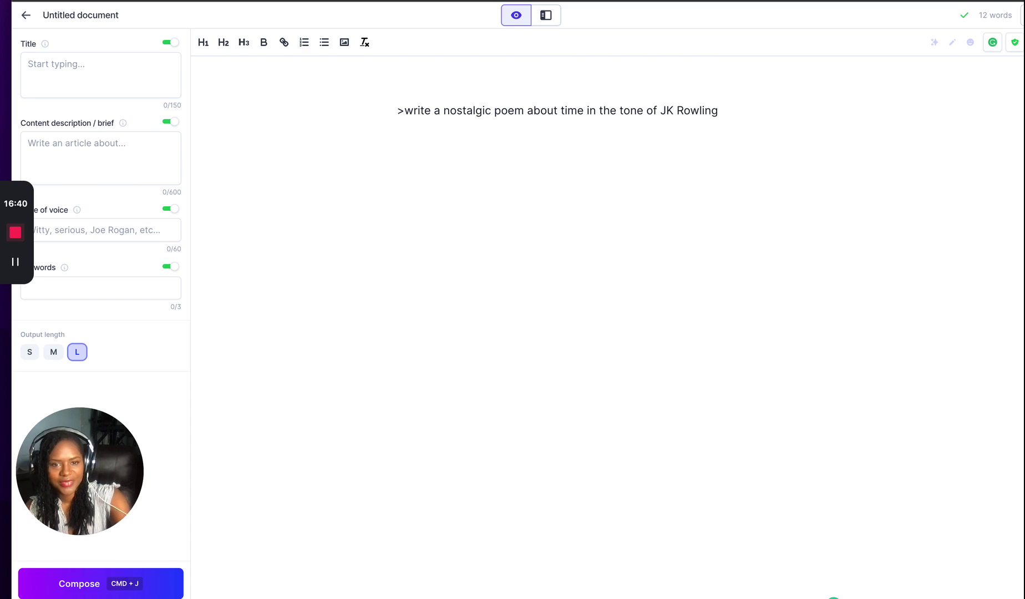
pyautogui.click(733, 108)
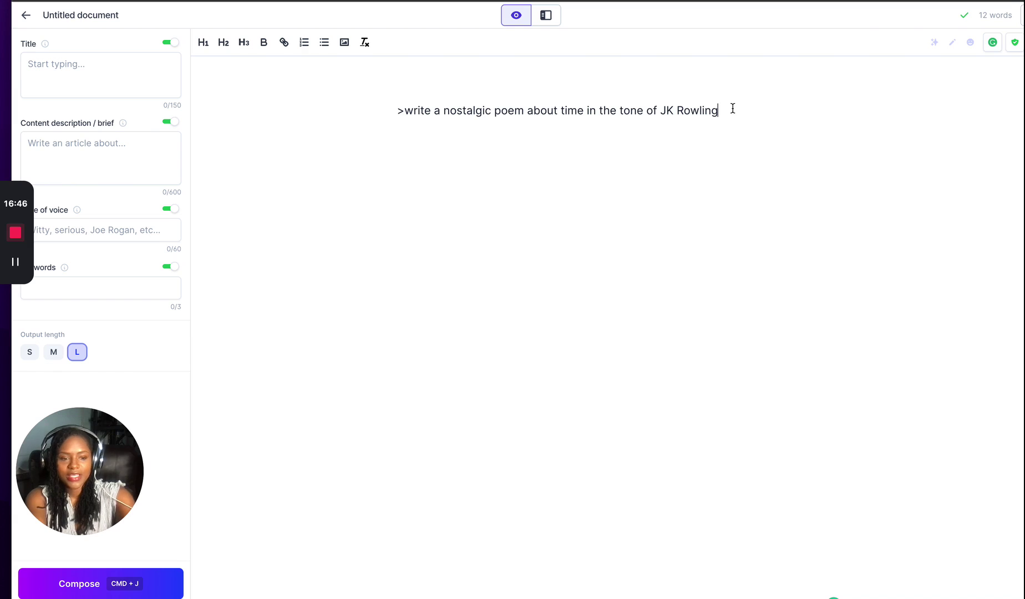
pyautogui.press('super+j')
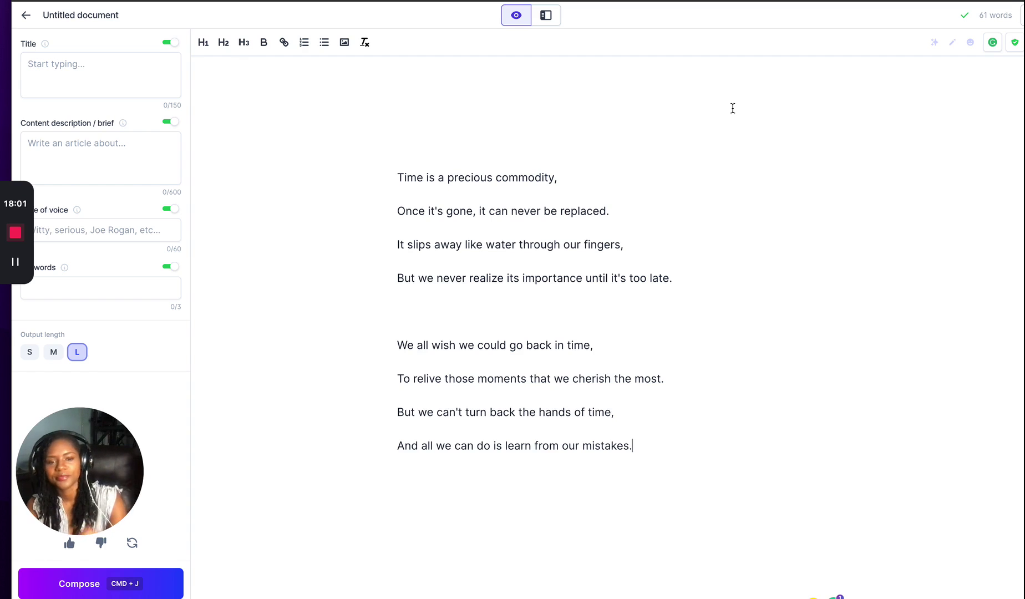
# Replace the generated time poem with the copied JK Rowling command and change its word "thoughtful" to "gripping".
pyautogui.press('super+a')
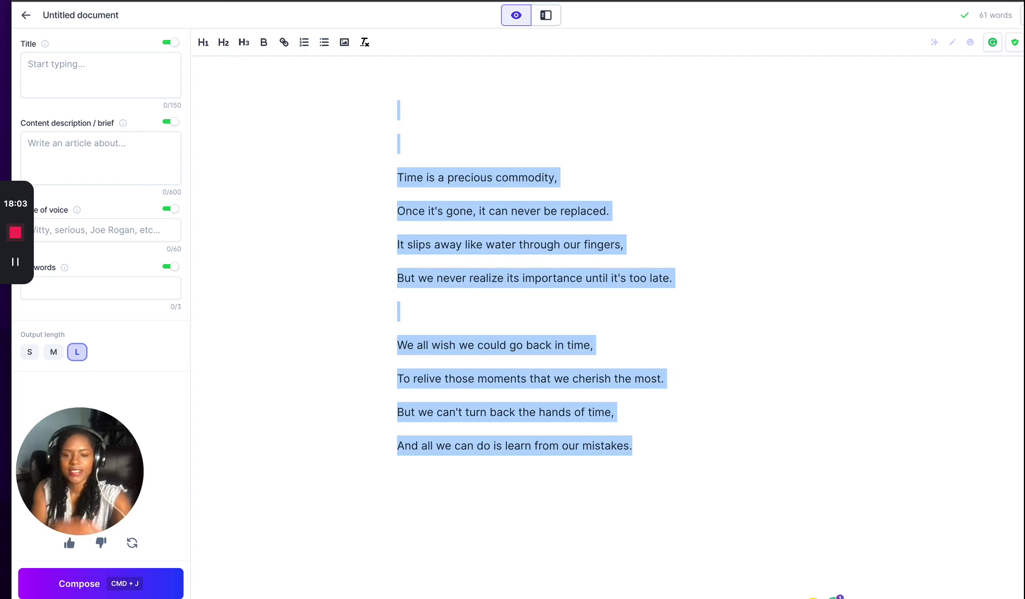
pyautogui.write('>write a thoughtful poem about love in the tone of JK Rowling')
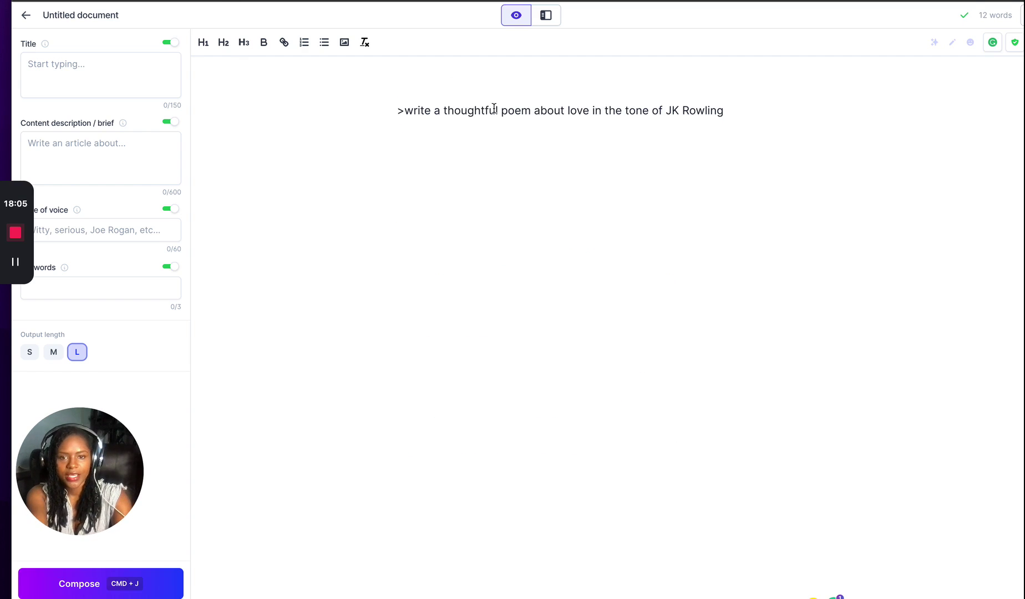
pyautogui.doubleClick(476, 111)
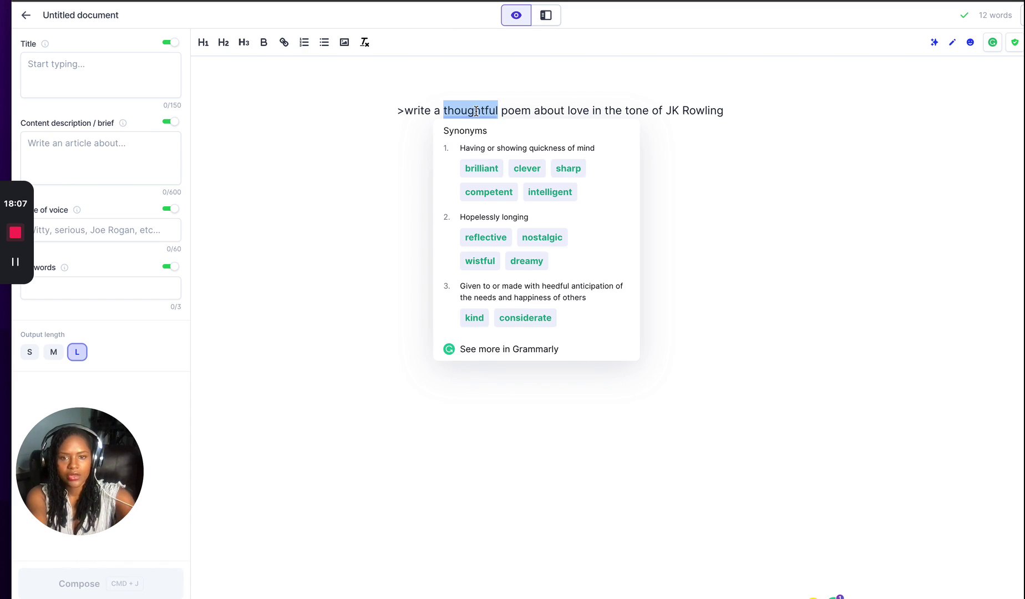
pyautogui.press('BackSpace')
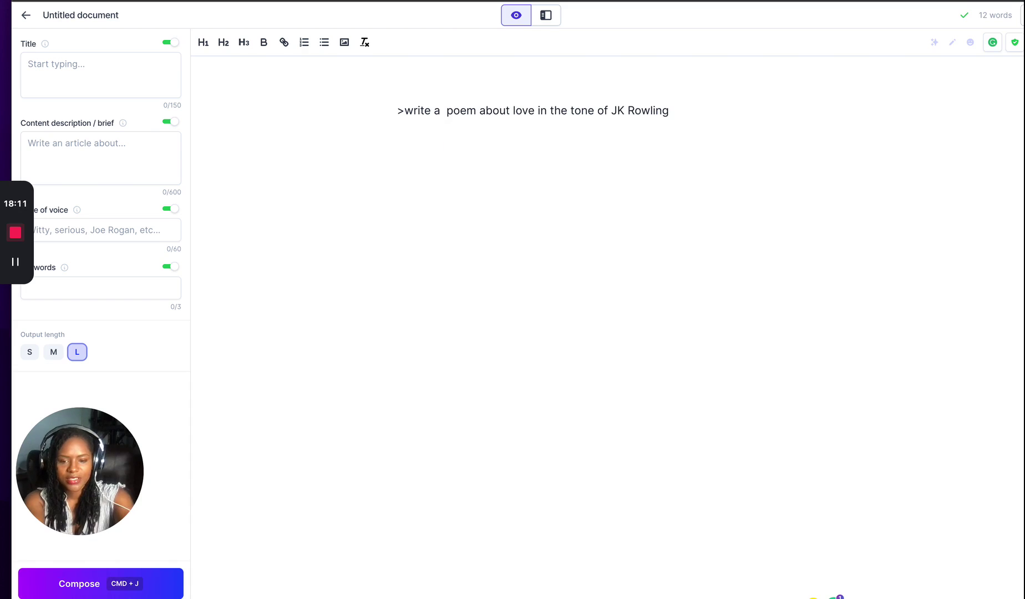
pyautogui.write('gripp')
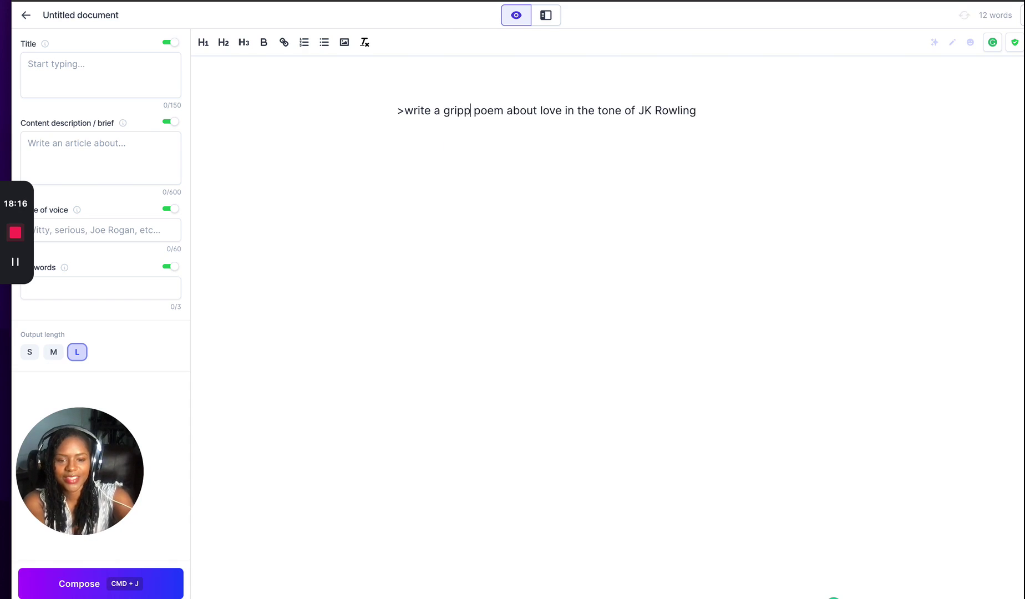
pyautogui.write('ing')
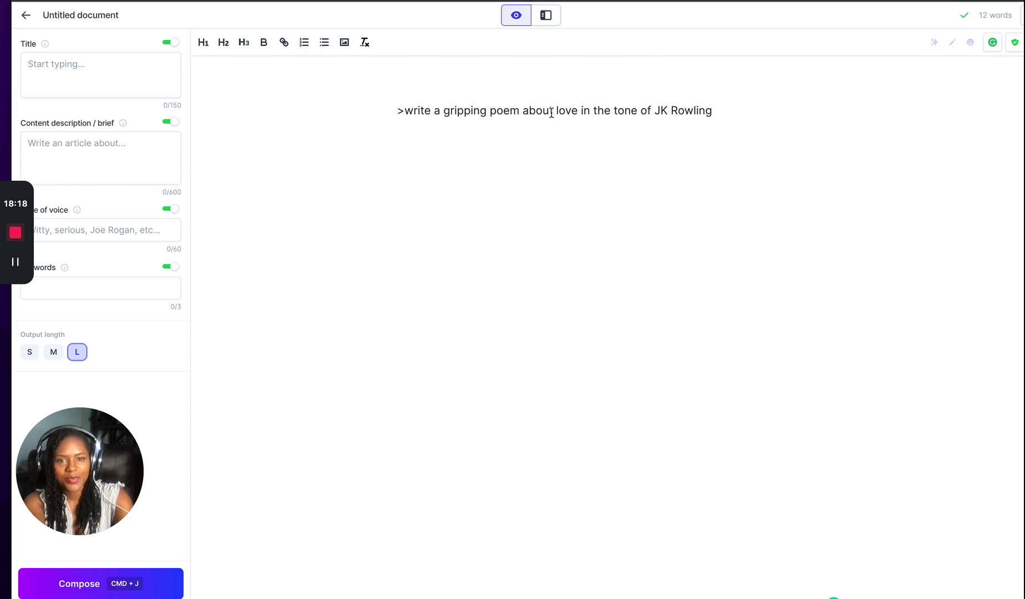
# Change "love" to "success" and "JK Rowling" to "Gary Vaynerchuk" in the gripping poem command.
pyautogui.doubleClick(566, 111)
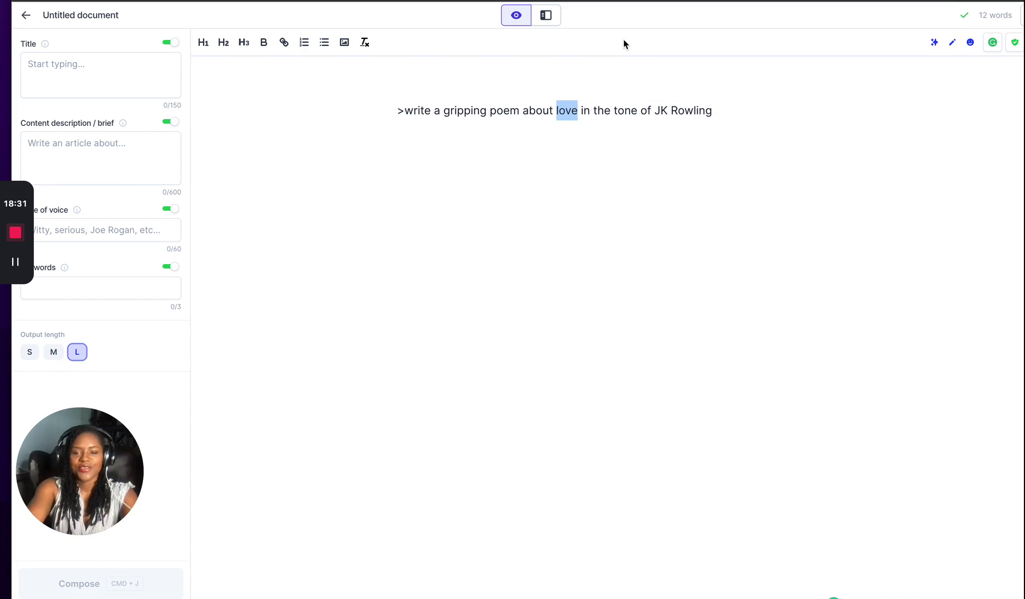
pyautogui.write('succes')
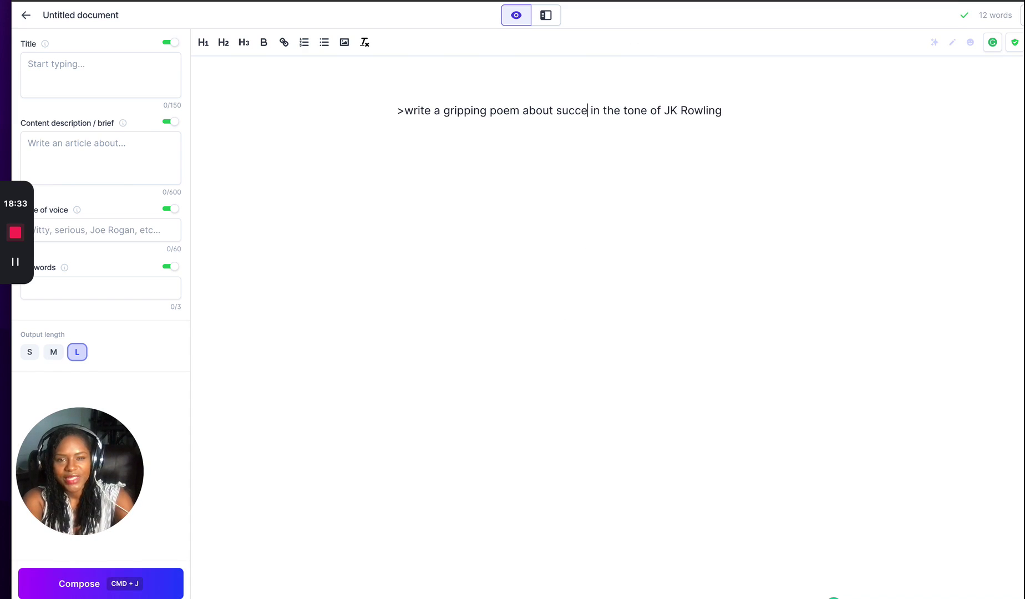
pyautogui.write('s')
pyautogui.moveTo(769, 110); pyautogui.dragTo(678, 110)
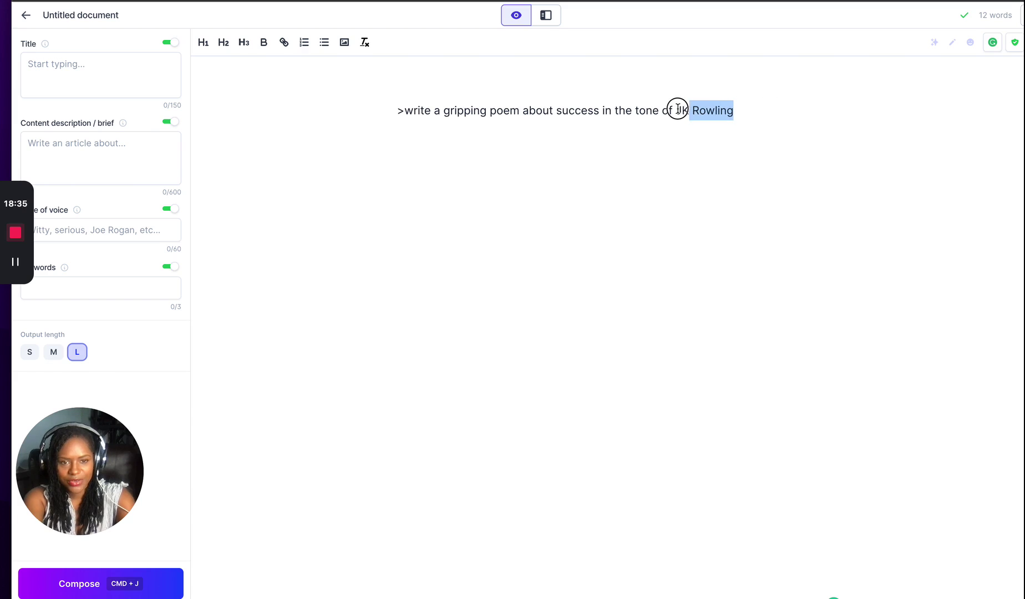
pyautogui.write('Gar')
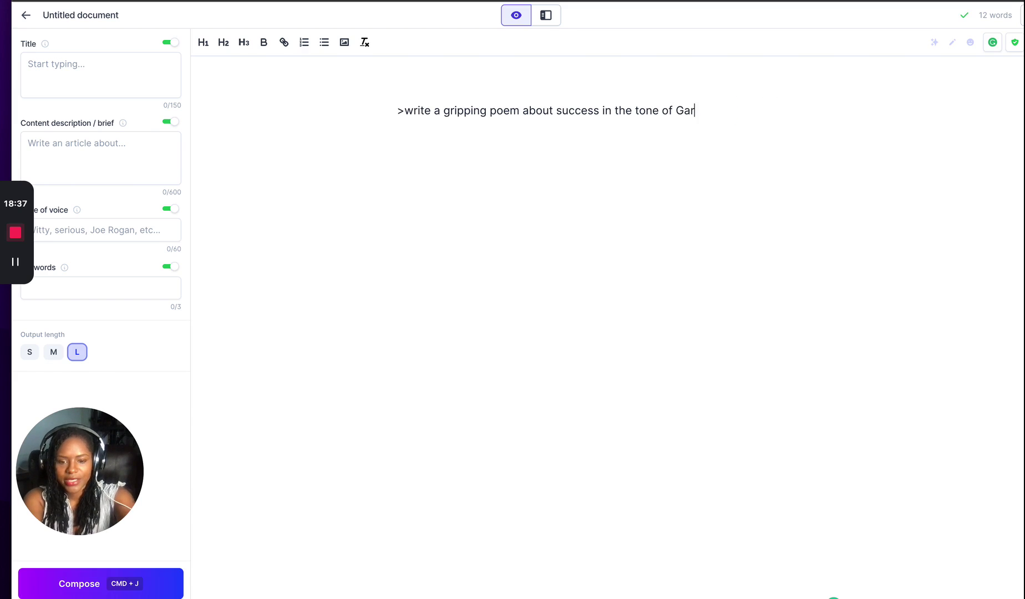
pyautogui.write('y Vay')
pyautogui.write('nerchuk')
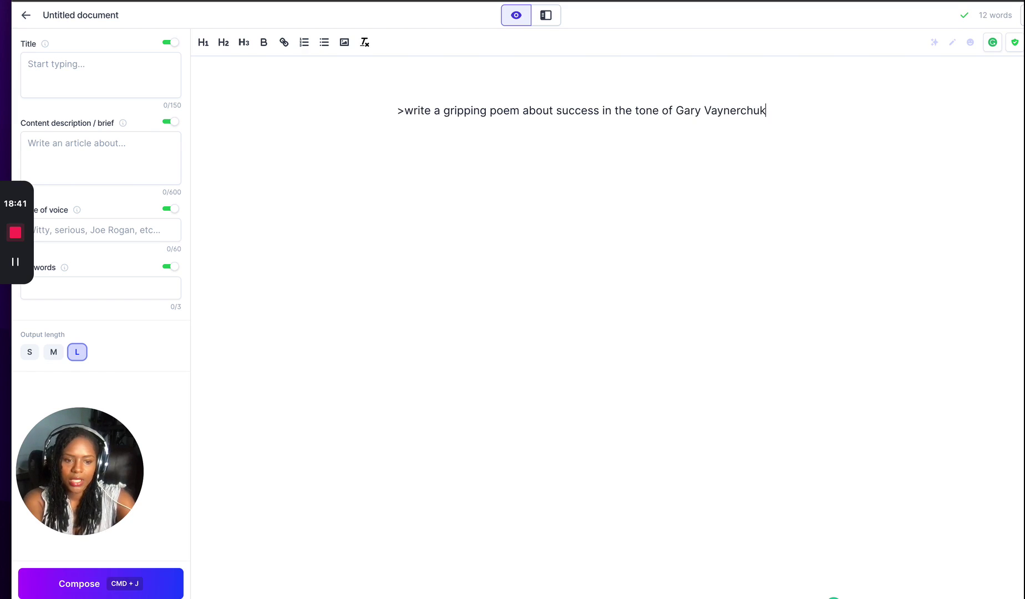
# Generate the Gary Vaynerchuk success poem from the command and compose a continuation of it.
pyautogui.press('super+a')
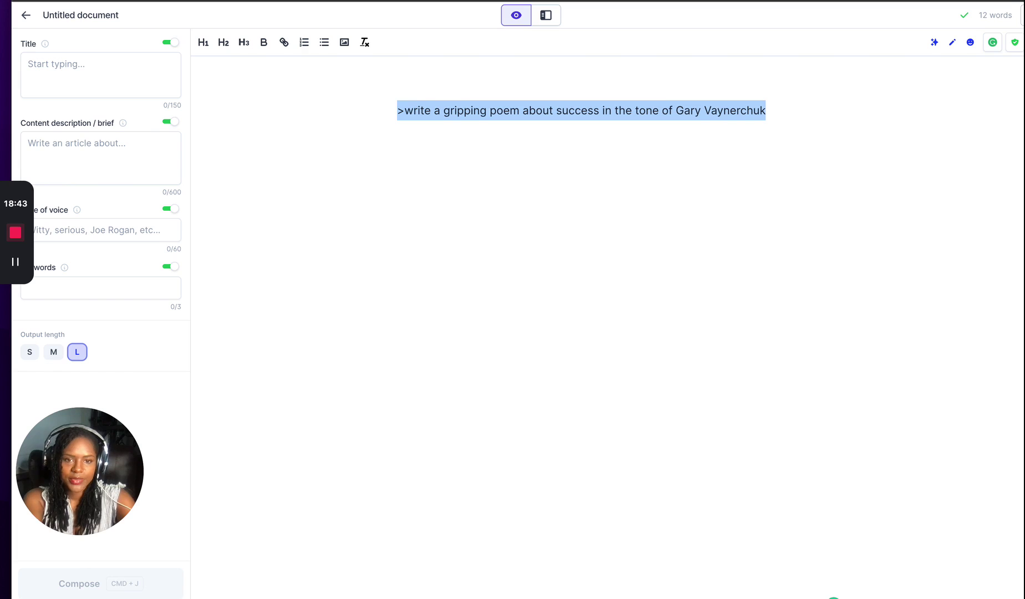
pyautogui.click(766, 110)
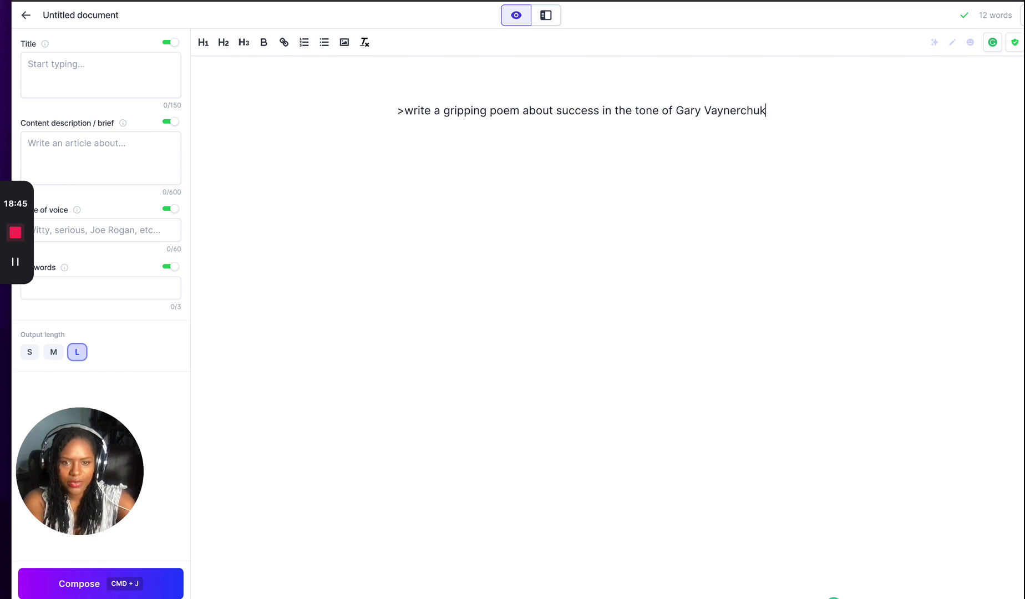
pyautogui.press('super+j')
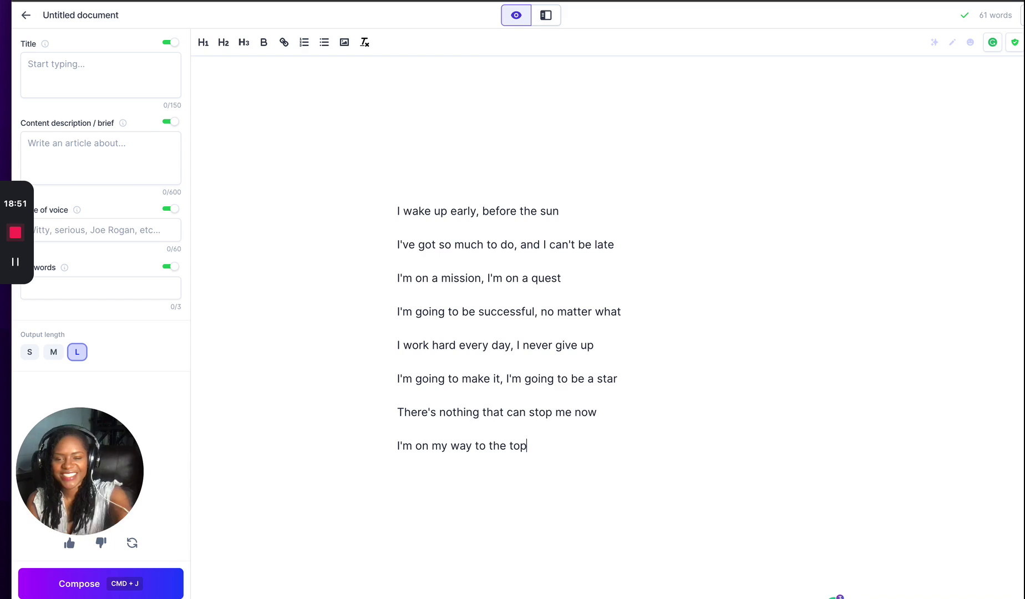
pyautogui.press('super+j')
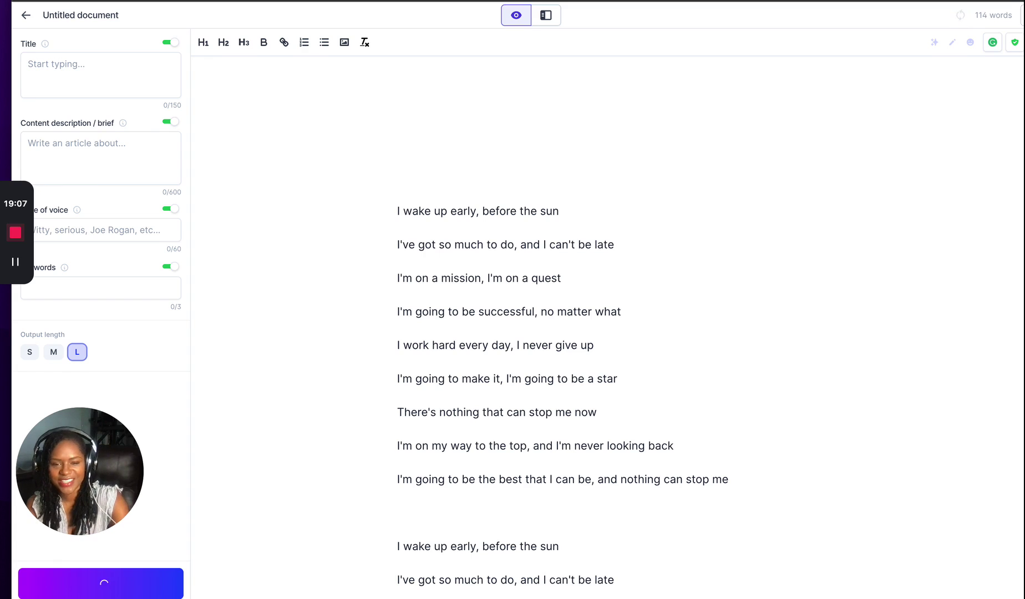
# Delete the repeated second copy of the success poem, from its "I wake up early" line to the end.
pyautogui.scroll(-2, 555, 212)
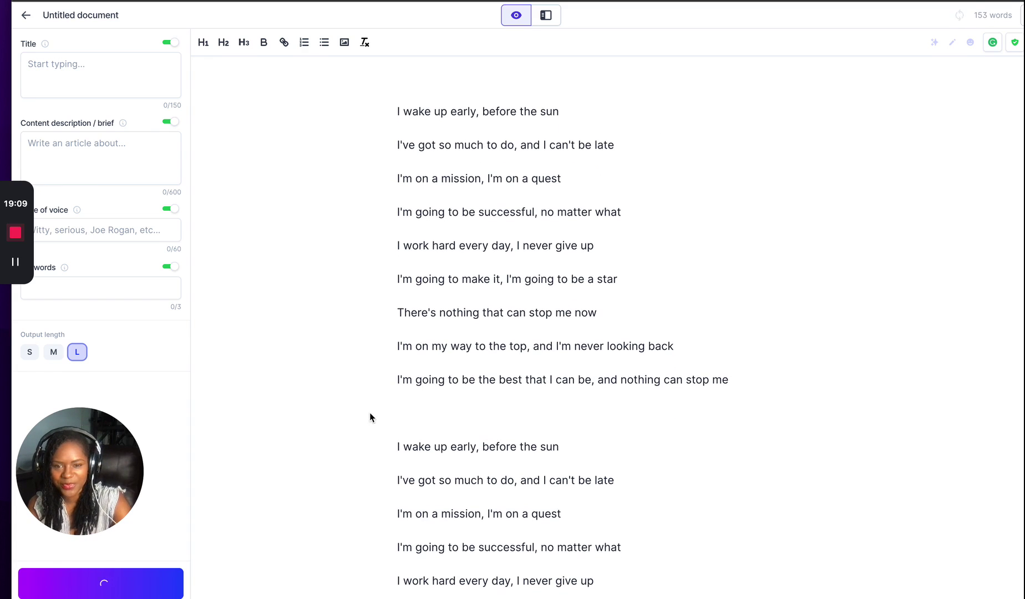
pyautogui.moveTo(389, 445); pyautogui.dragTo(661, 598)
pyautogui.scroll(-2, 563, 333)
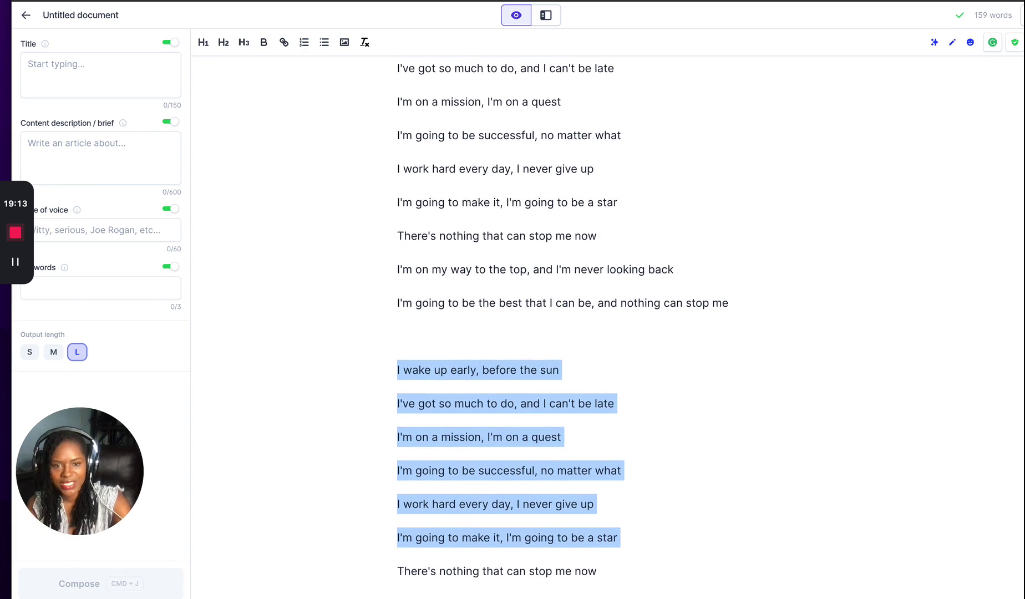
pyautogui.click(453, 391)
pyautogui.moveTo(385, 328); pyautogui.dragTo(735, 596)
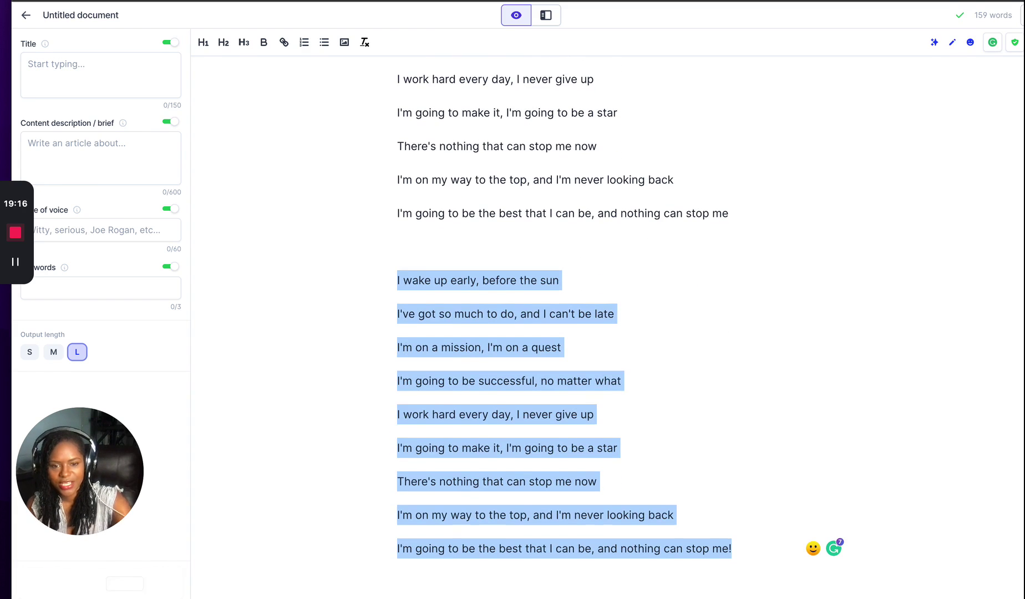
pyautogui.press('BackSpace')
pyautogui.scroll(5, 946, 467)
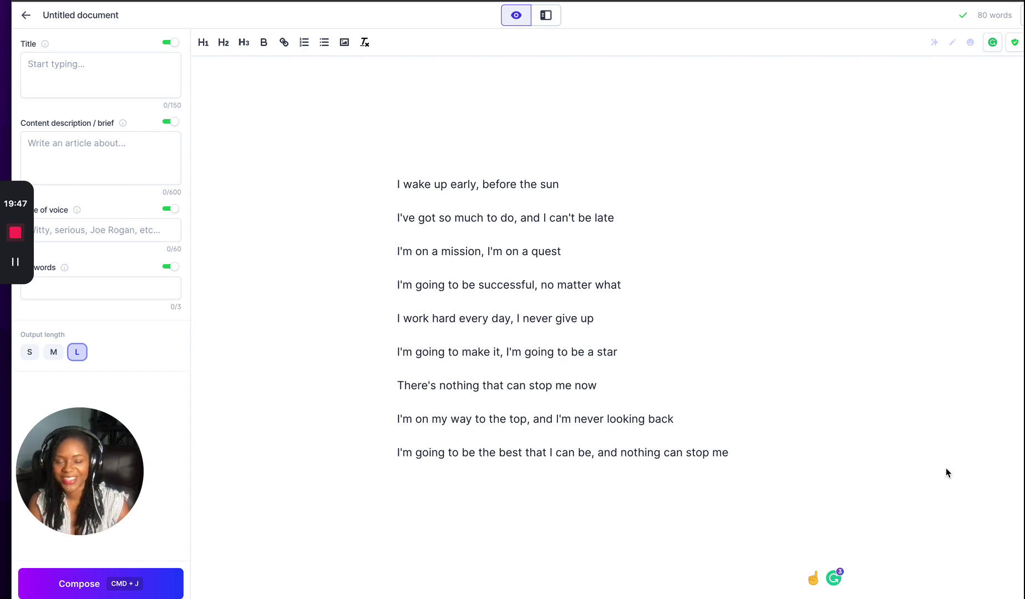
# Delete the whole success poem and clear all blank lines from the document.
pyautogui.press('super+a')
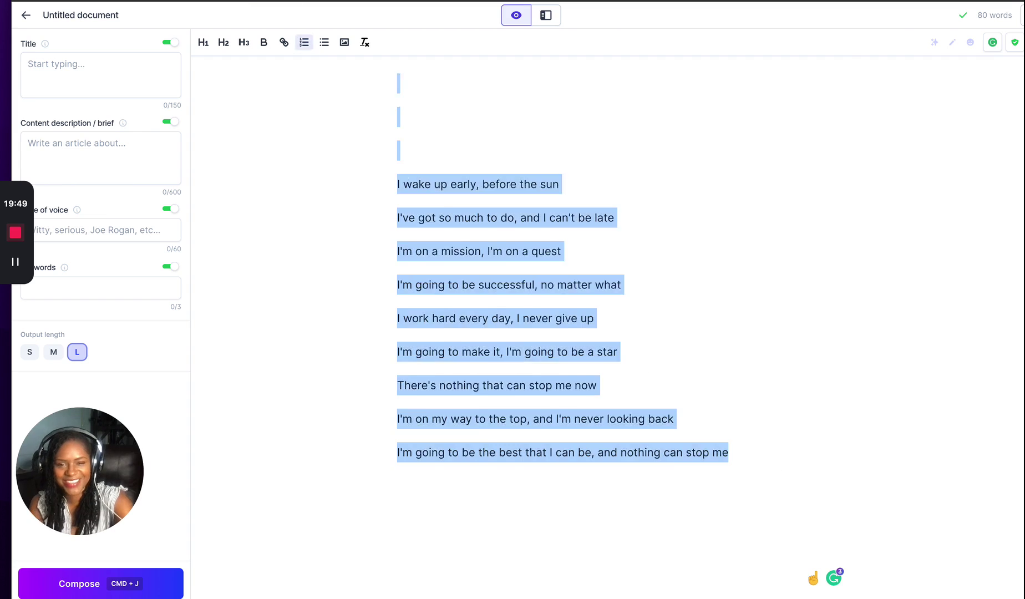
pyautogui.press('BackSpace')
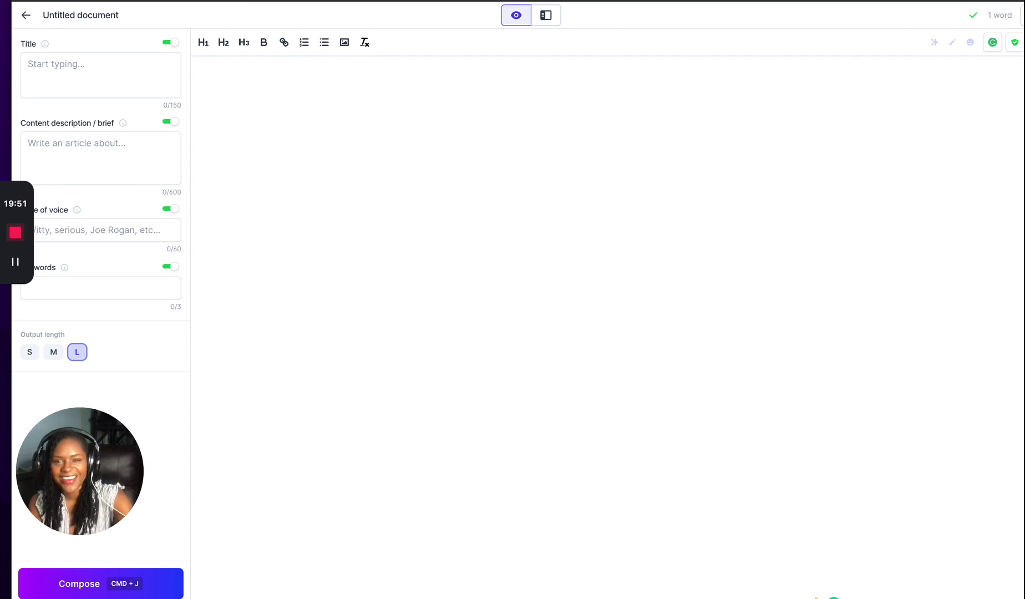
pyautogui.press('Return')
pyautogui.press('Return')
pyautogui.press('Return')
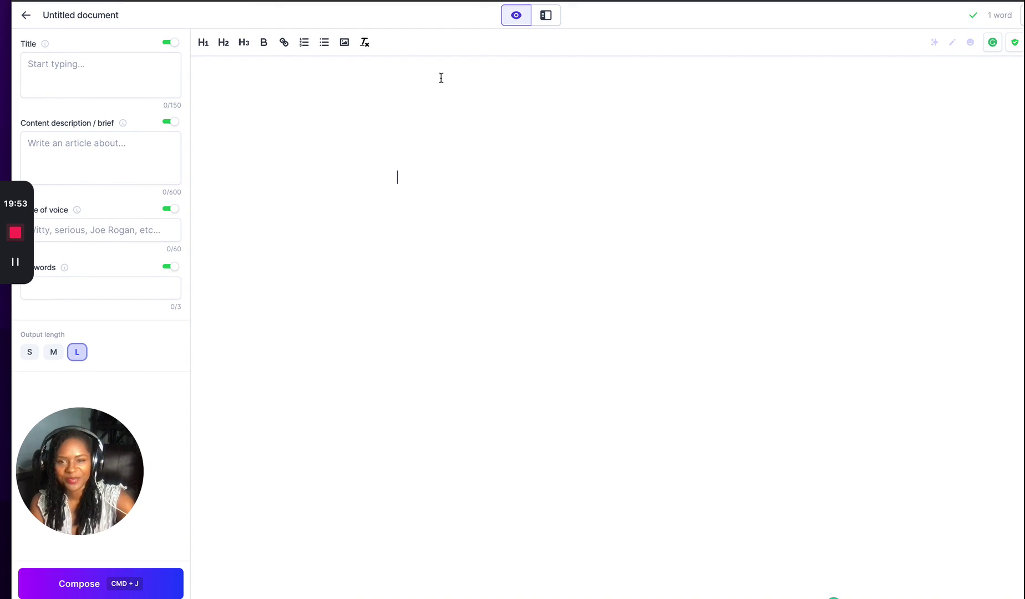
pyautogui.click(417, 171)
pyautogui.click(415, 118)
pyautogui.click(403, 89)
pyautogui.click(438, 225)
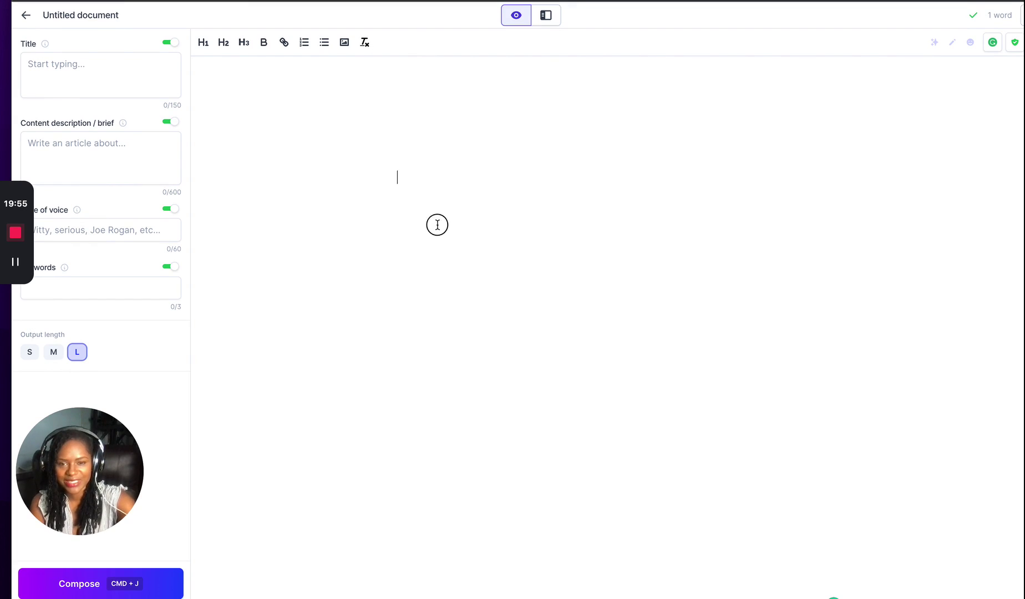
pyautogui.press('BackSpace')
pyautogui.press('BackSpace')
pyautogui.press('BackSpace')
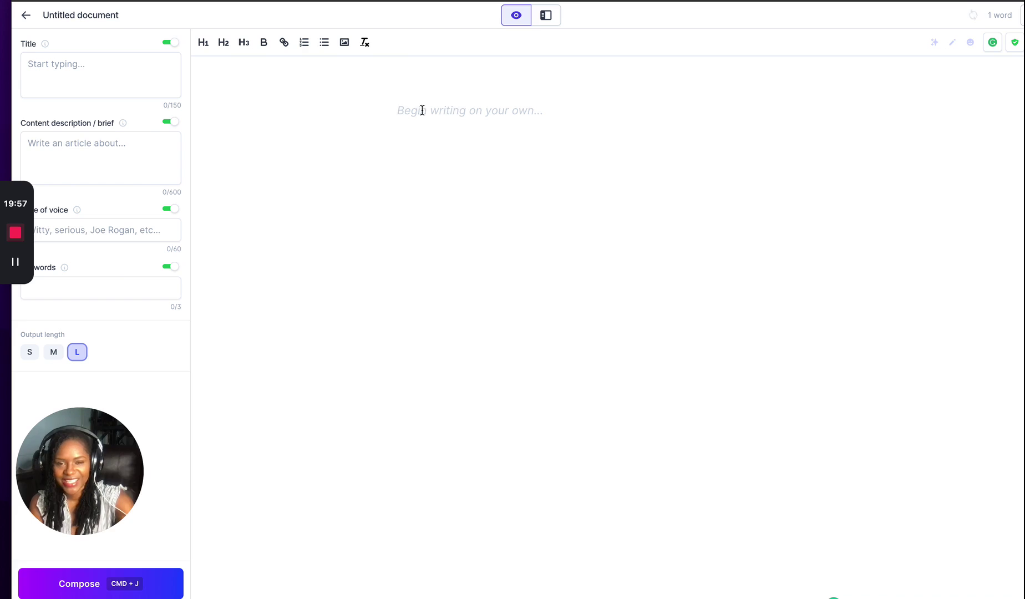